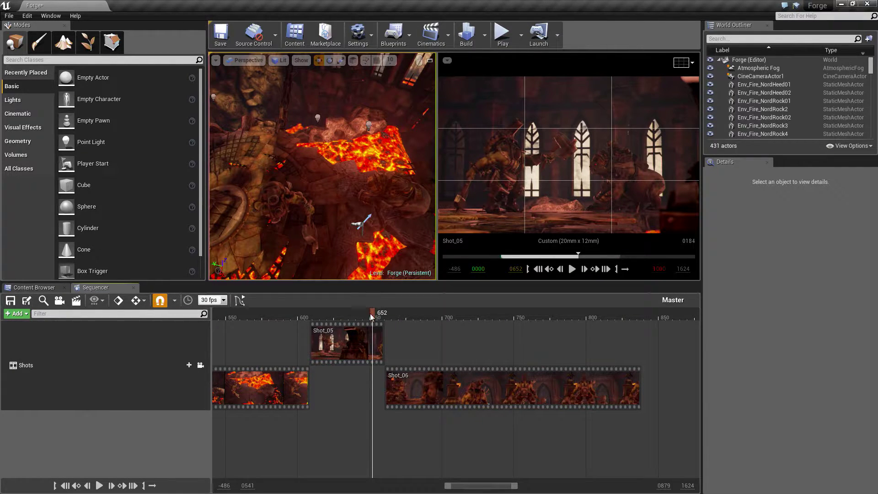
- Disable the grid composition overlay in the cinematic viewport and scrub to the end of Shot_05
{"action": "left_click_drag", "start_coordinate": [371, 314], "coordinate": [334, 325]}
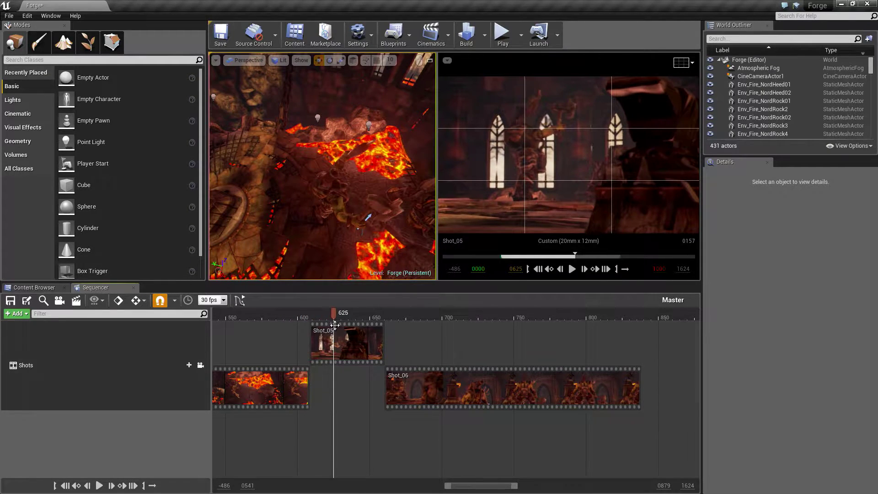
{"action": "left_click", "coordinate": [681, 63]}
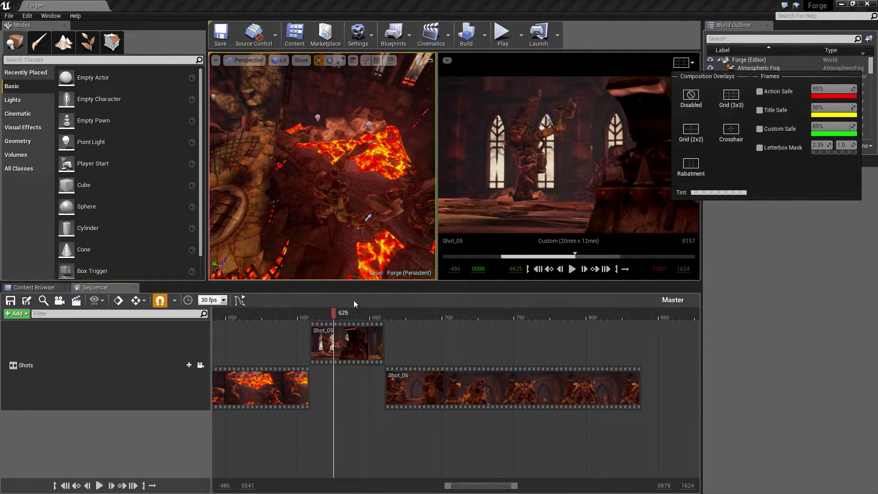
{"action": "left_click_drag", "start_coordinate": [336, 314], "coordinate": [382, 328]}
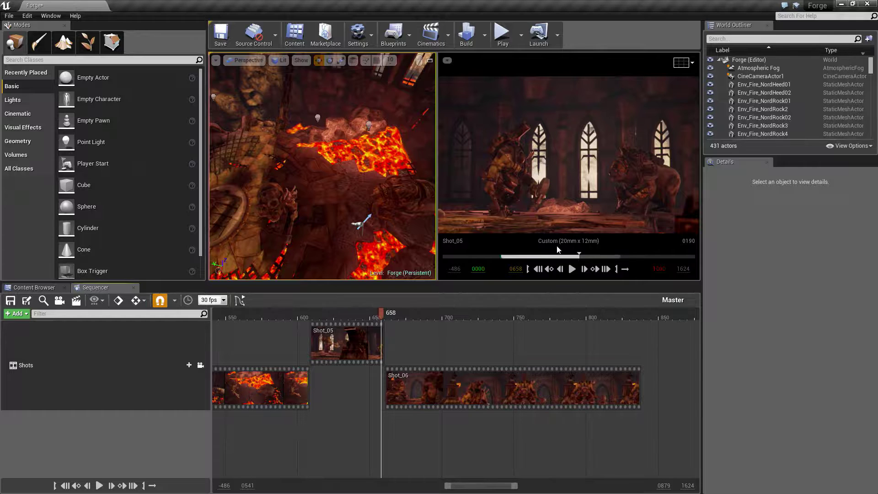
- Examine the framing across the cut from Shot_05 to Shot_06, ending at frame 660
{"action": "left_click_drag", "start_coordinate": [381, 314], "coordinate": [392, 317]}
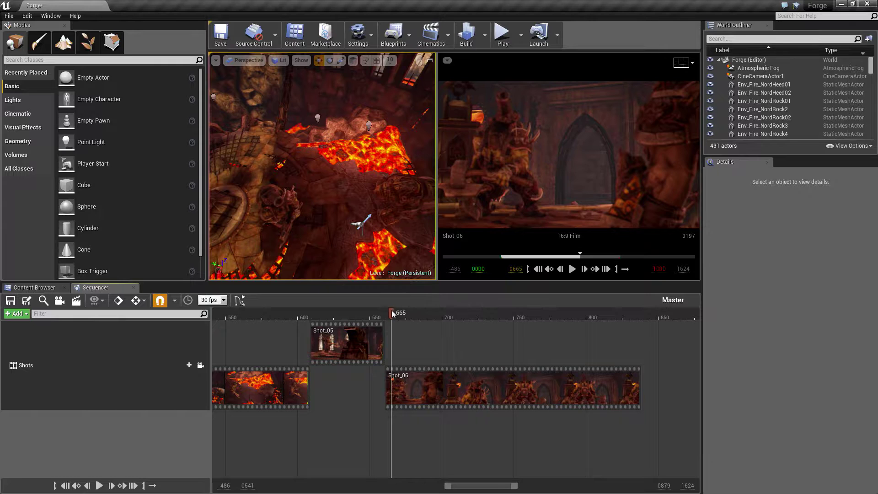
{"action": "left_click", "coordinate": [354, 315]}
{"action": "left_click_drag", "start_coordinate": [357, 320], "coordinate": [390, 324]}
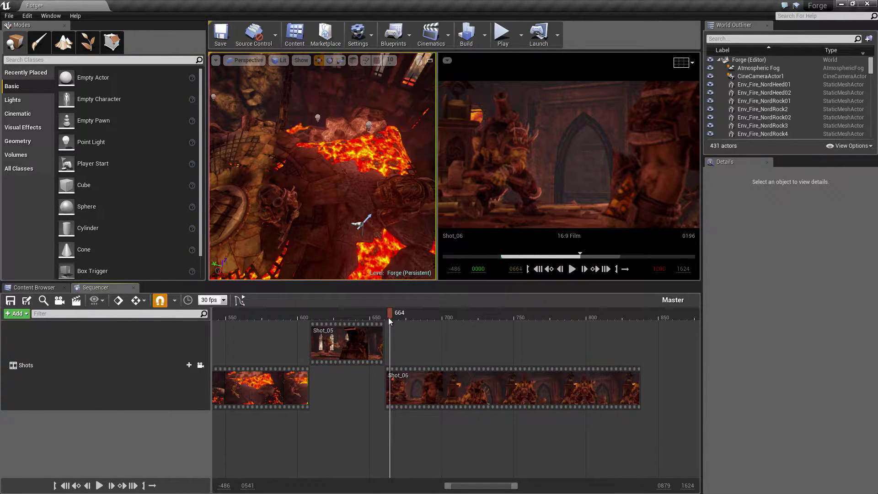
{"action": "mouse_move", "coordinate": [389, 313]}
{"action": "left_mouse_down"}
{"action": "mouse_move", "coordinate": [377, 314]}
{"action": "mouse_move", "coordinate": [385, 313]}
{"action": "left_mouse_up"}
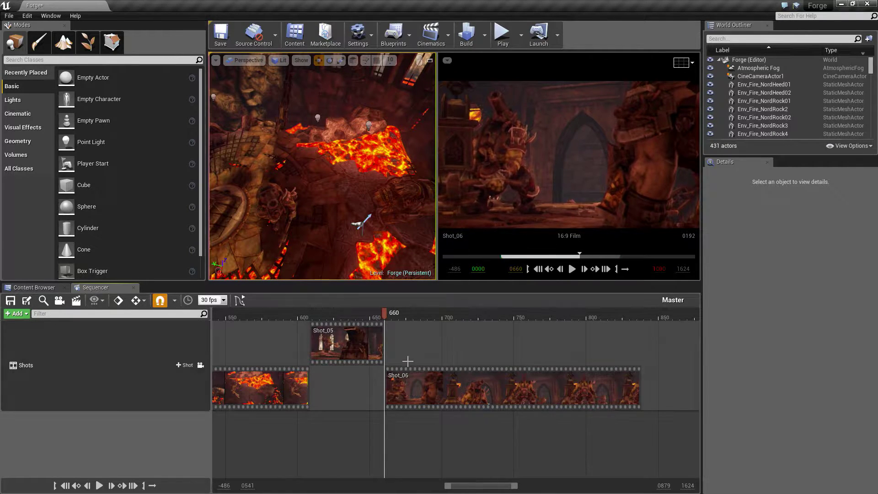
- Open Shot_06, set its camera's sensor width to 20 mm and sensor height to 12 mm, and save the changes
{"action": "double_click", "coordinate": [414, 388]}
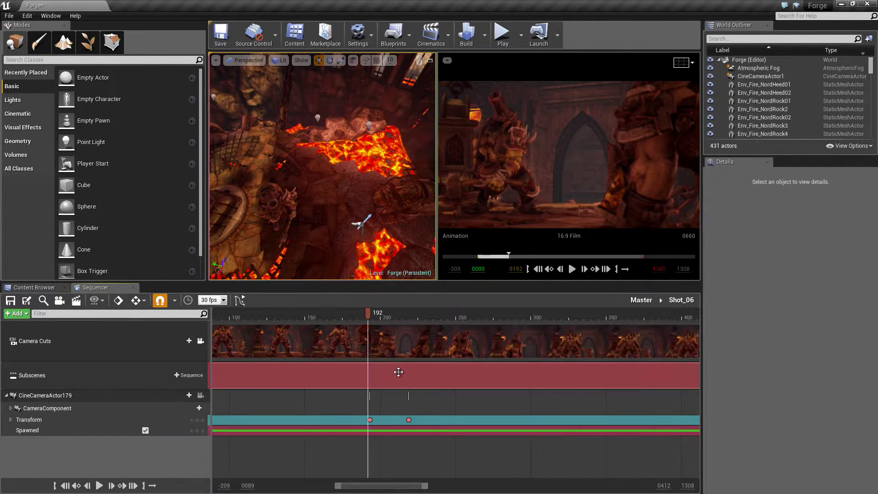
{"action": "left_click", "coordinate": [371, 315]}
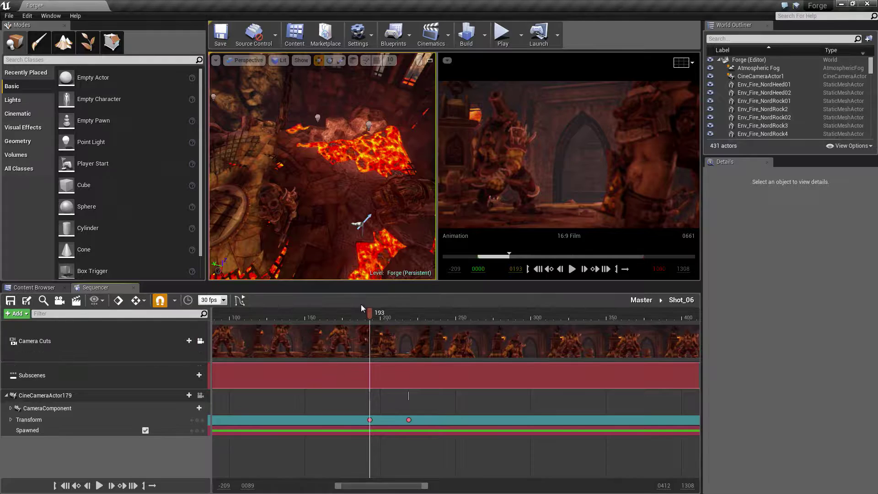
{"action": "left_click", "coordinate": [50, 397]}
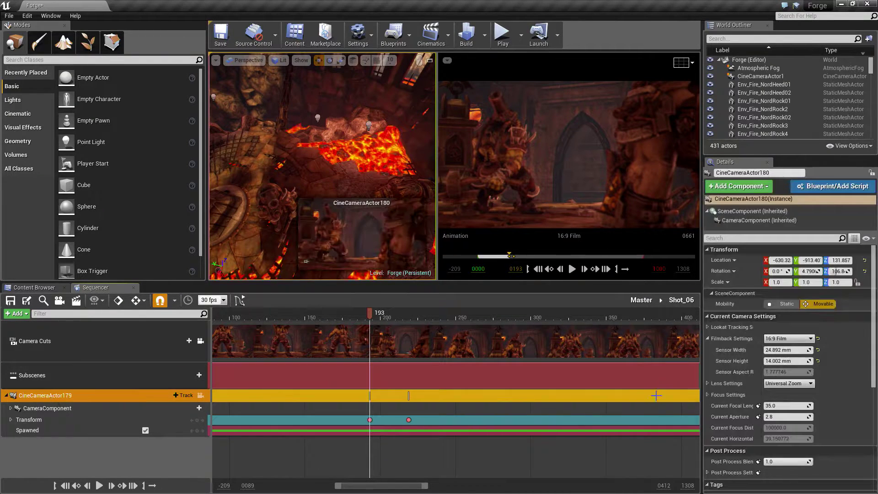
{"action": "left_click", "coordinate": [782, 349]}
{"action": "type", "text": "20"}
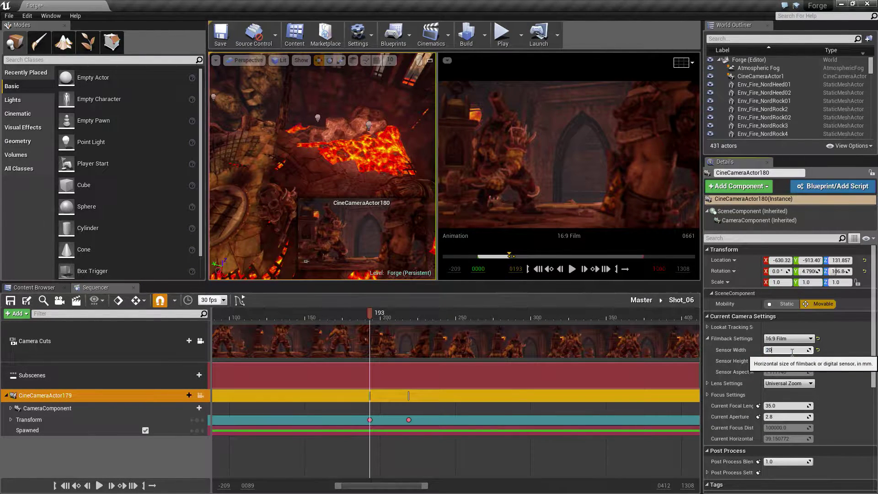
{"action": "key", "text": "Tab"}
{"action": "type", "text": "12"}
{"action": "key", "text": "Return"}
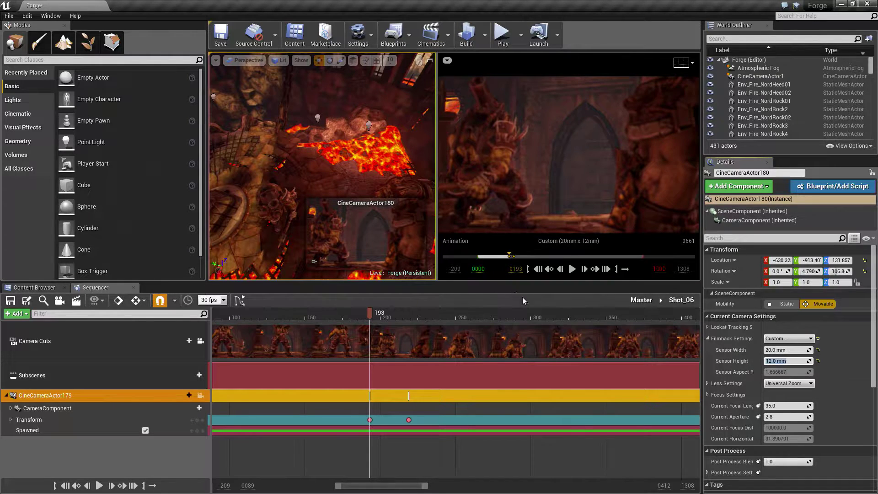
{"action": "key", "text": "ctrl+s"}
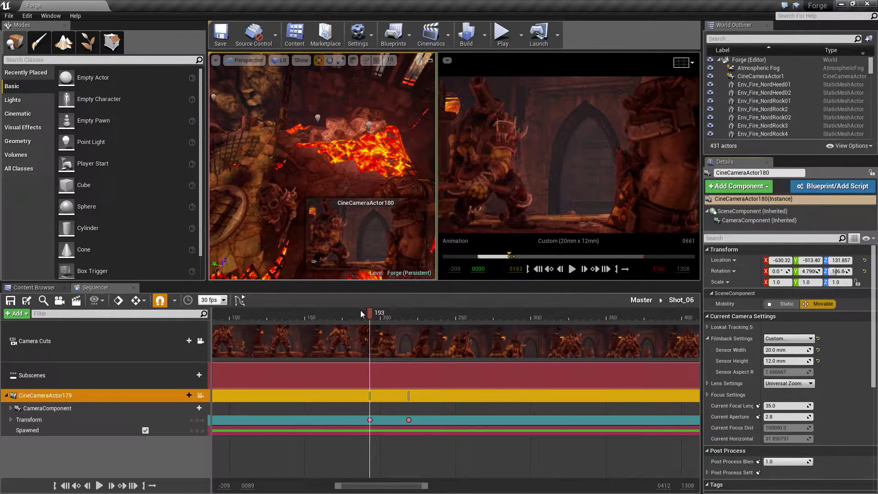
- Scrub Shot_06 and return to the Master sequence to check the new framing
{"action": "mouse_move", "coordinate": [369, 313]}
{"action": "left_mouse_down"}
{"action": "mouse_move", "coordinate": [406, 317]}
{"action": "mouse_move", "coordinate": [385, 320]}
{"action": "left_mouse_up"}
{"action": "left_click", "coordinate": [641, 300]}
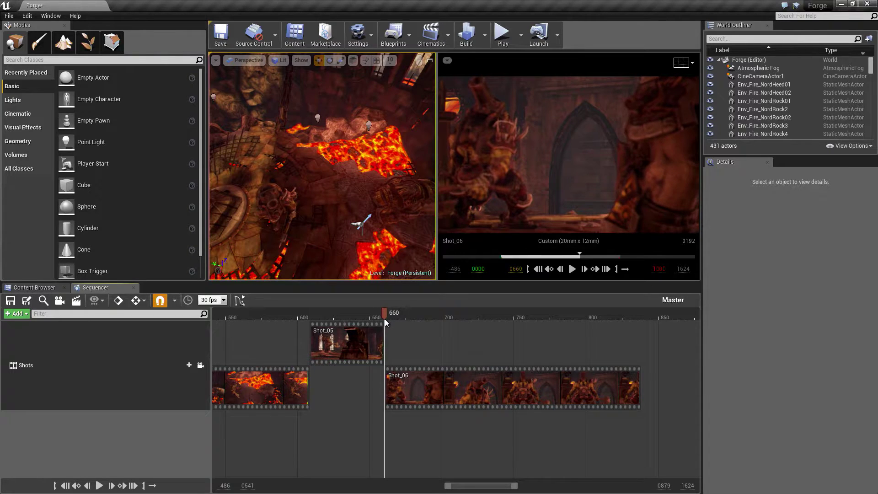
- In Shot_06, sample a manual focus distance of about 529.49 cm for the camera at frame 193 and keyframe it
{"action": "double_click", "coordinate": [412, 385]}
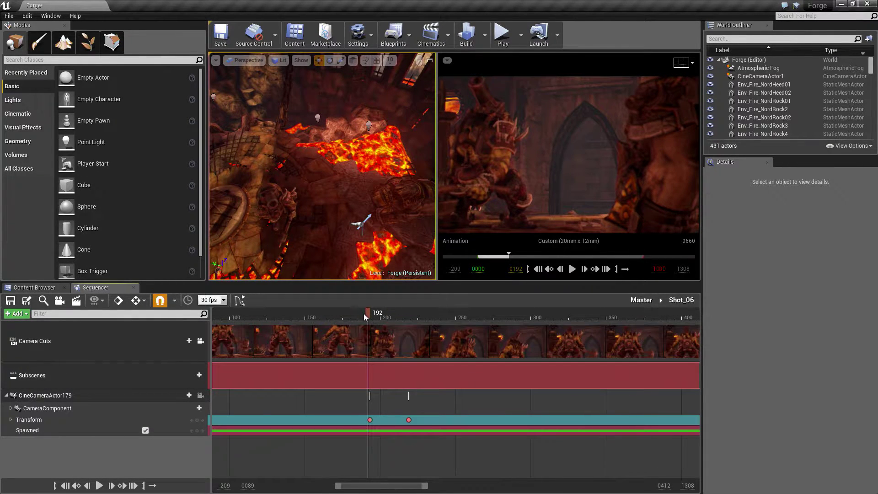
{"action": "left_click", "coordinate": [370, 314]}
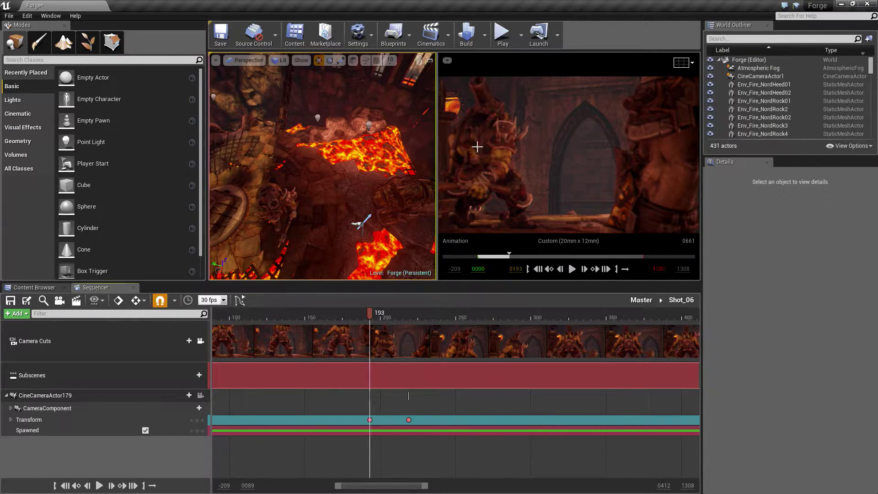
{"action": "left_click", "coordinate": [47, 397]}
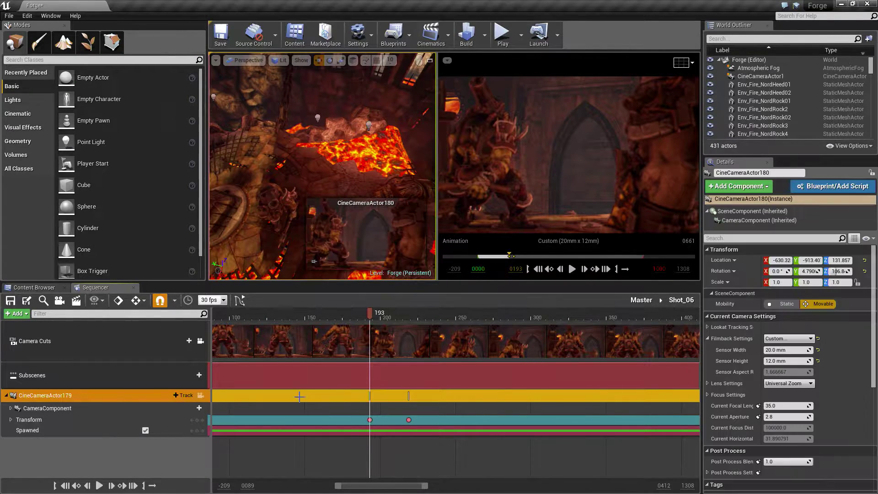
{"action": "left_click", "coordinate": [707, 396]}
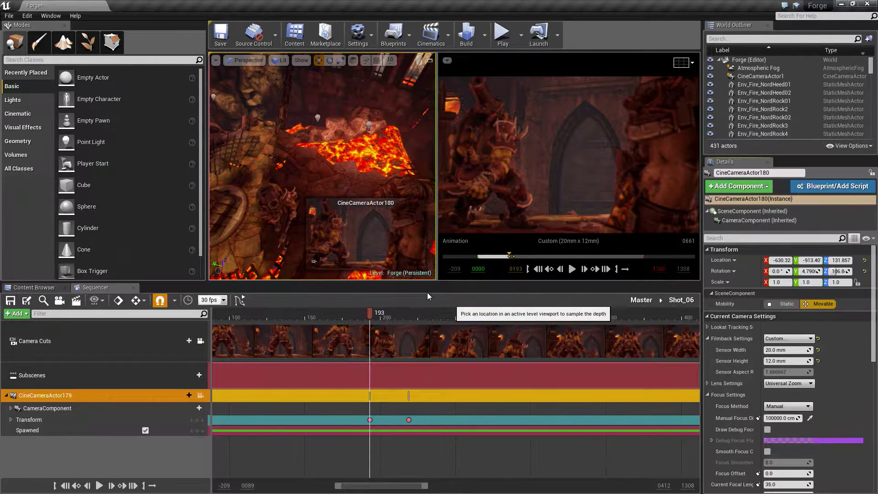
{"action": "left_click", "coordinate": [282, 203]}
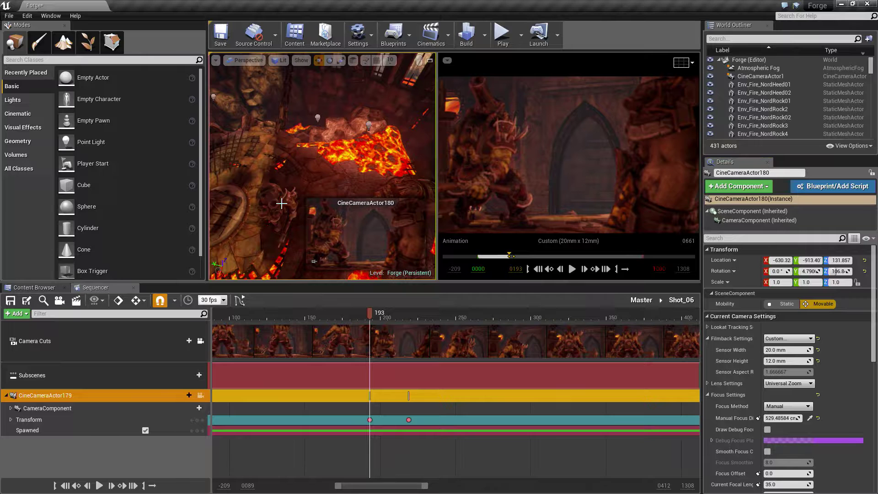
{"action": "left_click", "coordinate": [758, 418]}
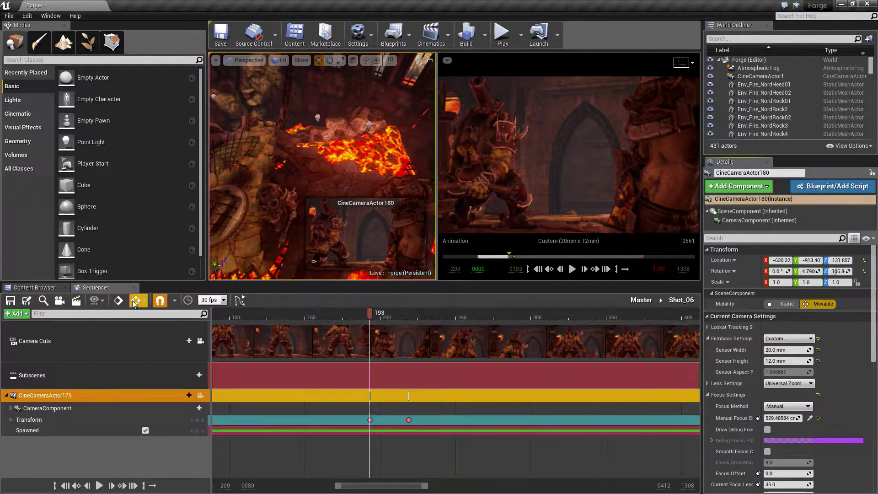
{"action": "left_click", "coordinate": [11, 408]}
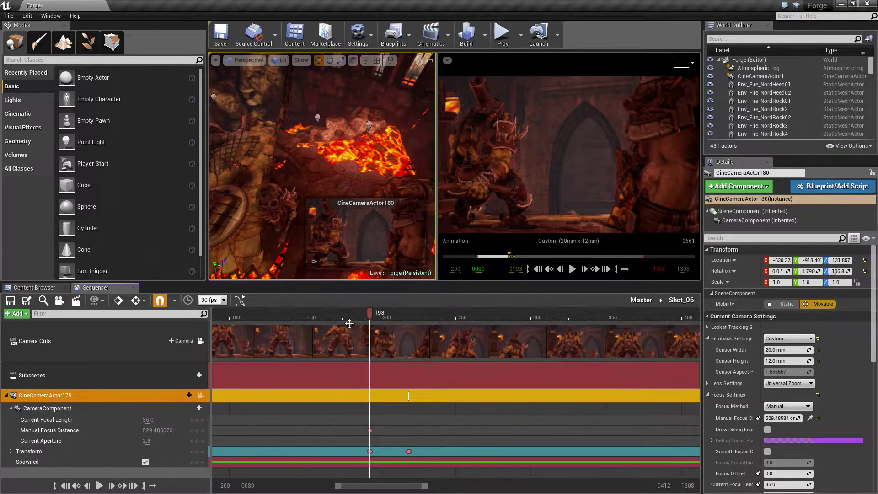
- Play and step through Shot_06 around frame 217 to examine the grunt's motion and the camera move
{"action": "left_click_drag", "start_coordinate": [374, 315], "coordinate": [407, 321]}
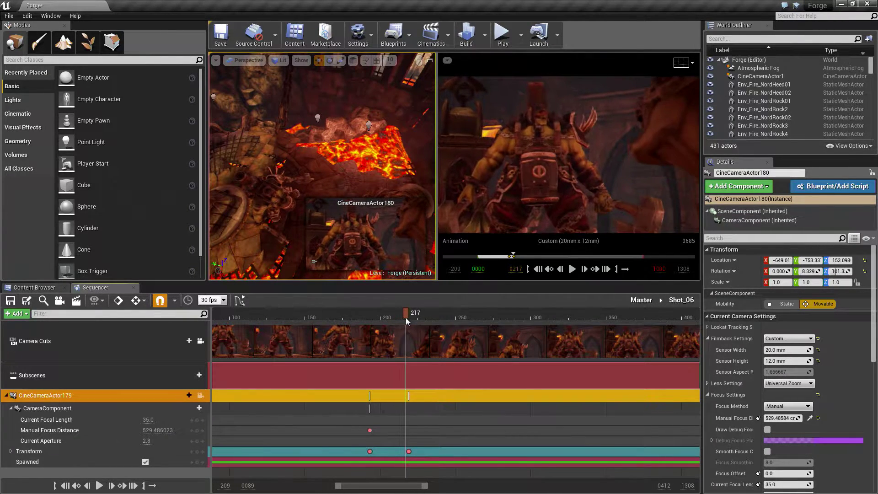
{"action": "key", "text": "space"}
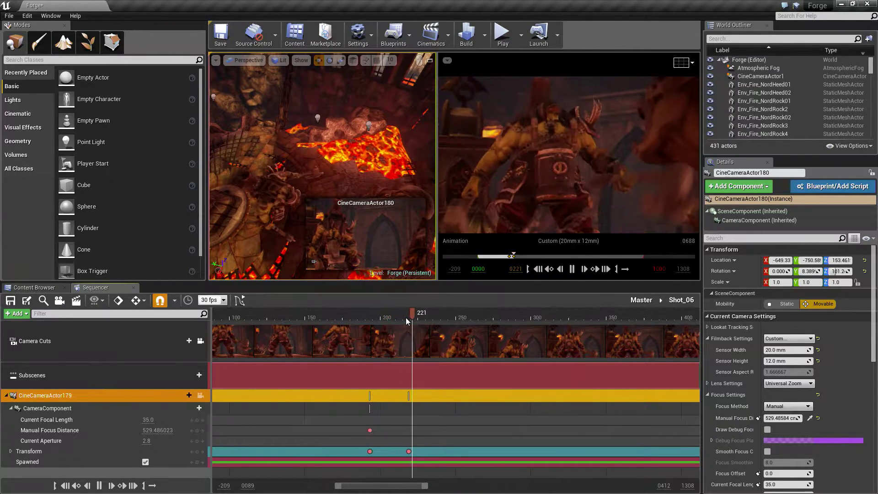
{"action": "key", "text": "Left"}
{"action": "key", "text": "Left"}
{"action": "key", "text": "Left"}
{"action": "key", "text": "Left"}
{"action": "key", "text": "Left"}
{"action": "key", "text": "Left"}
{"action": "key", "text": "Left"}
{"action": "key", "text": "Left"}
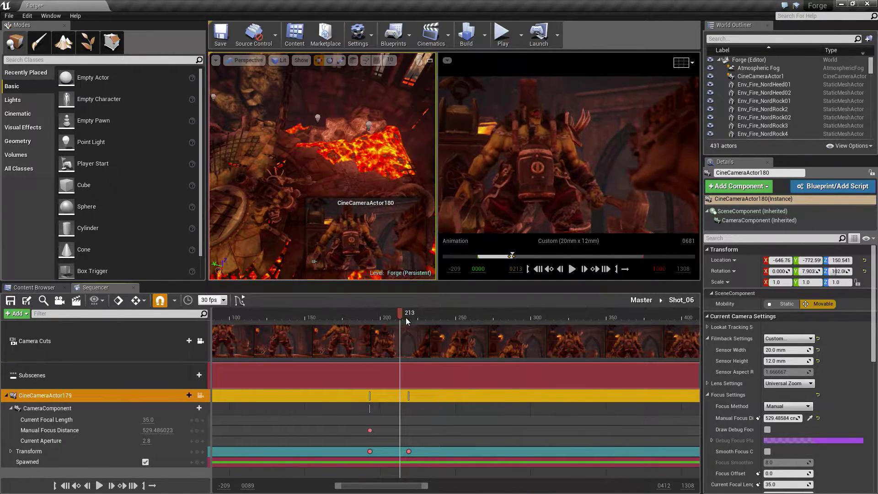
{"action": "key", "text": "Left"}
{"action": "key", "text": "Left"}
{"action": "key", "text": "Left"}
{"action": "key", "text": "space"}
{"action": "key", "text": "space"}
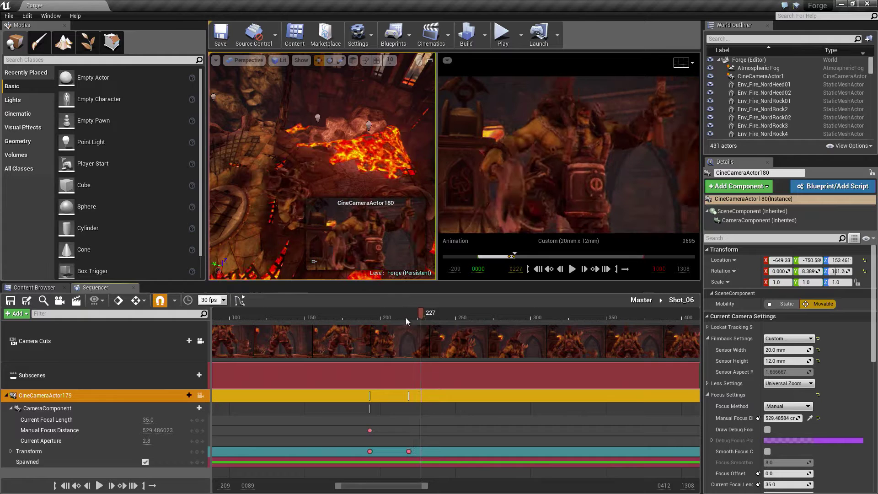
{"action": "key", "text": "Left"}
{"action": "key", "text": "Left"}
{"action": "key", "text": "Left"}
{"action": "key", "text": "Left"}
{"action": "key", "text": "Left"}
{"action": "key", "text": "Left"}
{"action": "key", "text": "Left"}
{"action": "key", "text": "Left"}
{"action": "key", "text": "Left"}
{"action": "key", "text": "Left"}
{"action": "key", "text": "Left"}
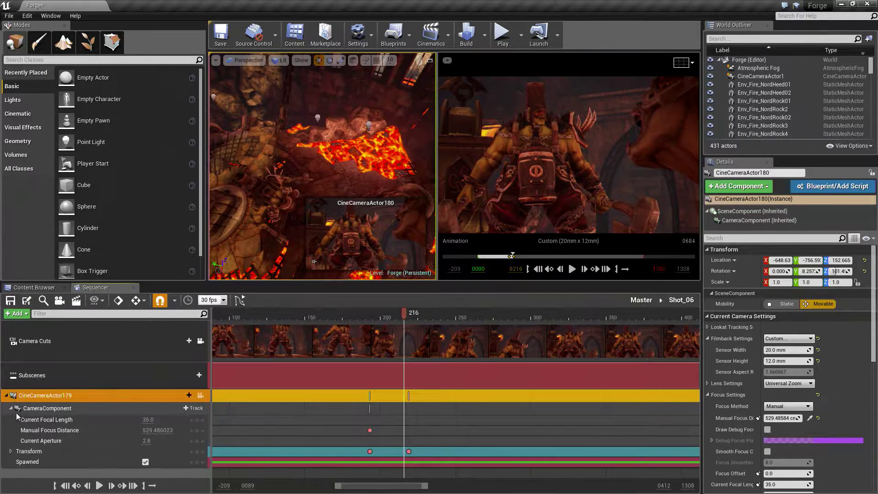
- Open the Animation subscene of Shot_06 and play from frame 675 to examine SK_Master_Grunt at the start of its ranged attack
{"action": "double_click", "coordinate": [406, 379]}
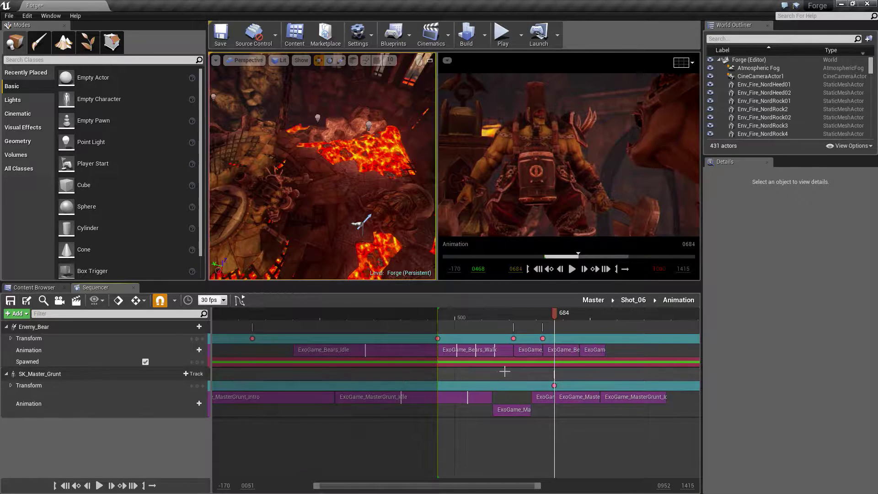
{"action": "scroll", "coordinate": [574, 386], "scroll_direction": "up", "scroll_amount": 10}
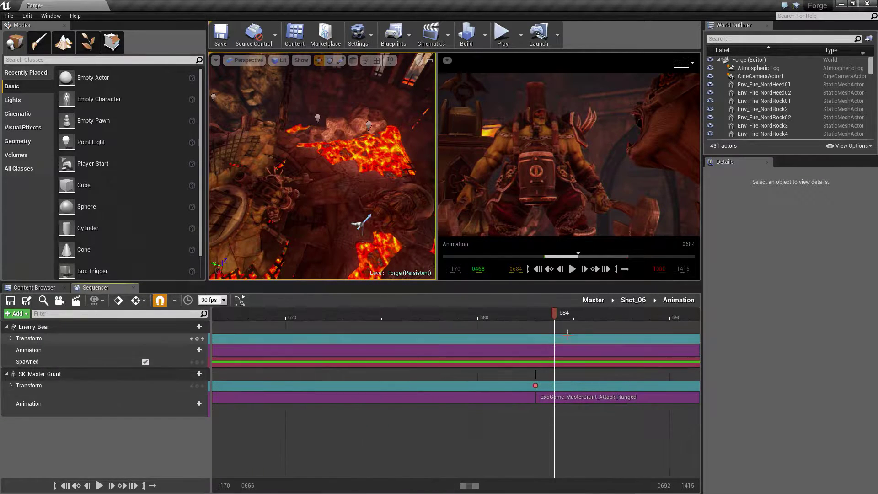
{"action": "left_click", "coordinate": [520, 319]}
{"action": "left_click_drag", "start_coordinate": [520, 318], "coordinate": [375, 317]}
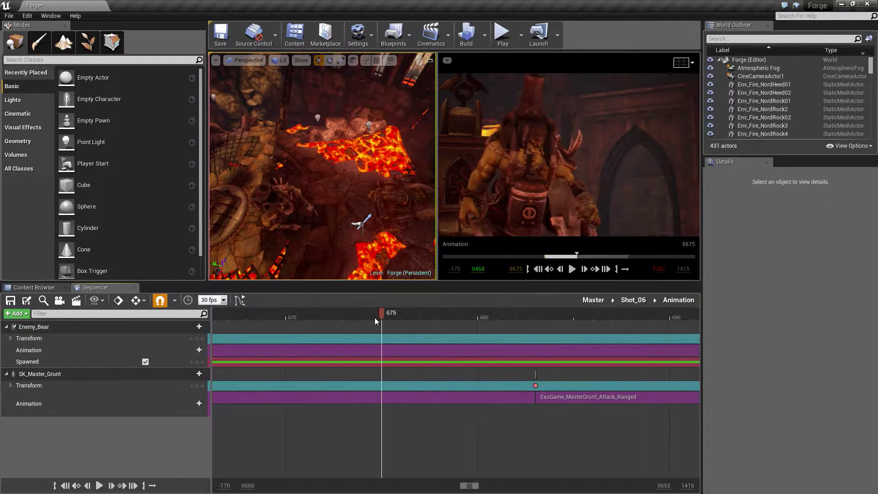
{"action": "key", "text": "space"}
{"action": "key", "text": "space"}
- Turn off timeline snapping and separate SK_Master_Grunt's closely spaced transform keyframes at the start of the ExoGame_MasterGrunt_Attack_Ranged clip
{"action": "scroll", "coordinate": [402, 411], "scroll_direction": "up", "scroll_amount": 5}
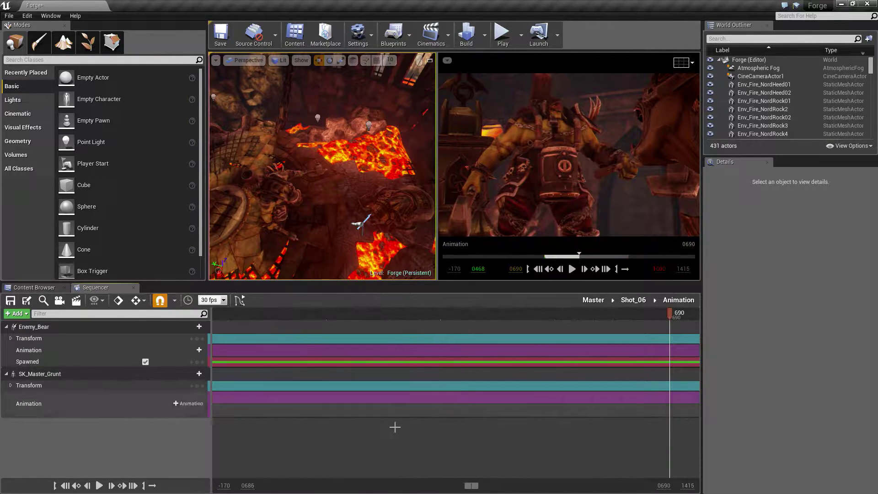
{"action": "scroll", "coordinate": [392, 372], "scroll_direction": "up", "scroll_amount": 4}
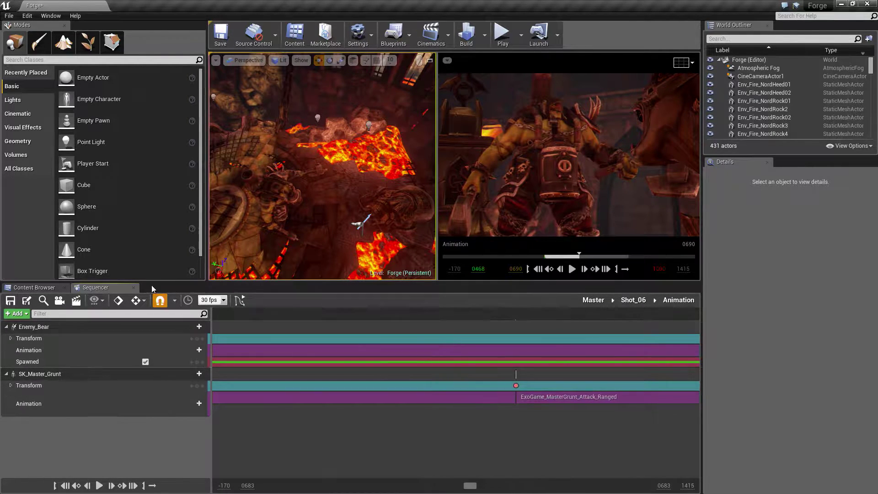
{"action": "left_click", "coordinate": [160, 301]}
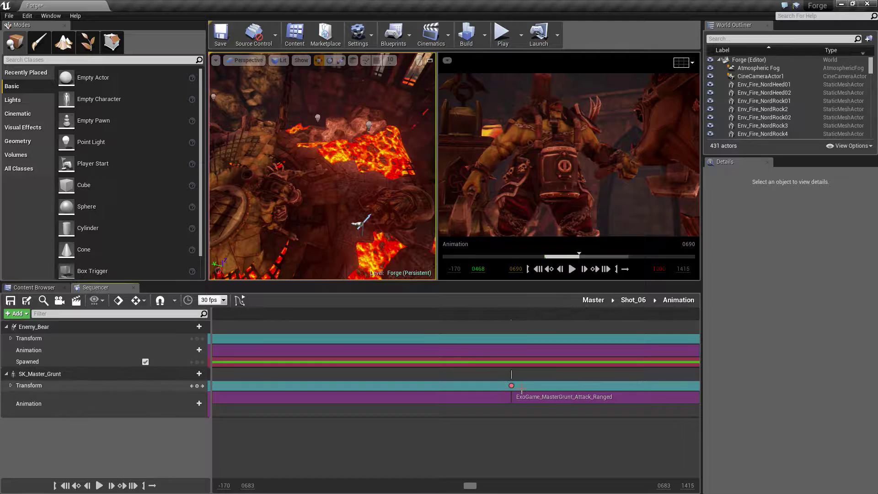
{"action": "left_click_drag", "start_coordinate": [549, 396], "coordinate": [393, 385]}
{"action": "scroll", "coordinate": [407, 394], "scroll_direction": "up", "scroll_amount": 2, "text": "ctrl"}
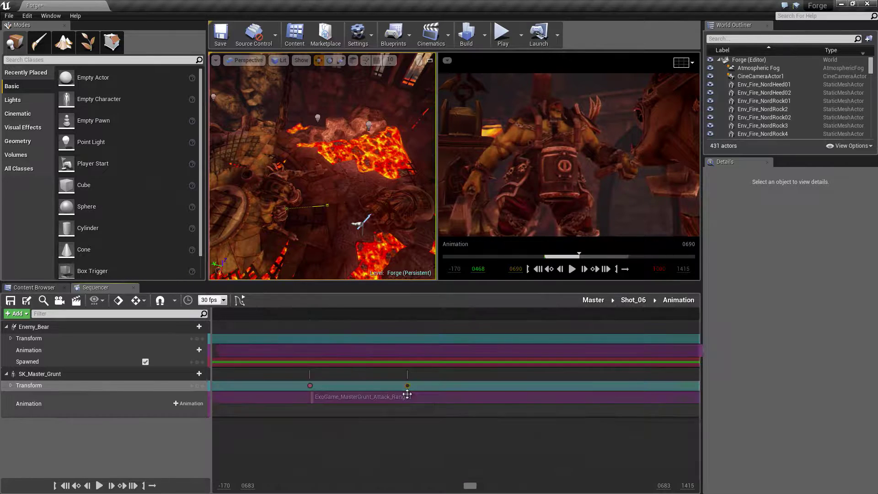
{"action": "mouse_move", "coordinate": [456, 385]}
{"action": "left_mouse_down"}
{"action": "mouse_move", "coordinate": [397, 386]}
{"action": "mouse_move", "coordinate": [453, 390]}
{"action": "left_mouse_up"}
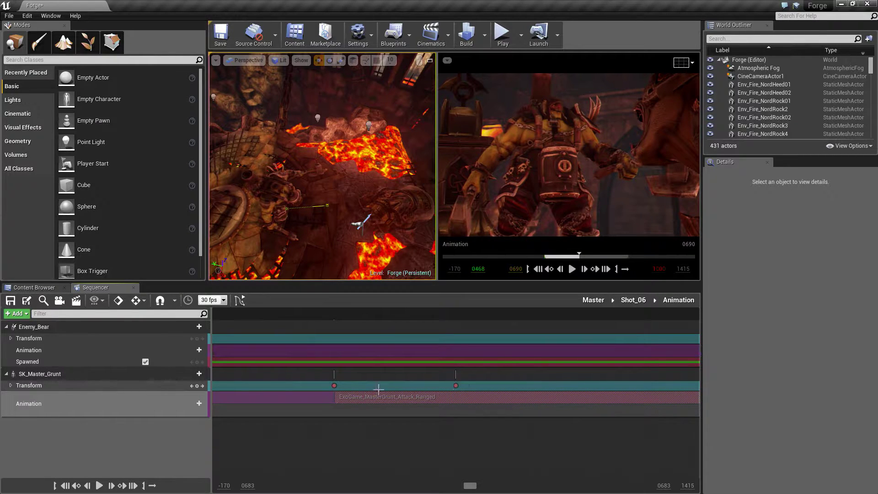
- Set the interpolation of both SK_Master_Grunt transform keyframes at the start of the ranged attack clip to Constant
{"action": "left_click", "coordinate": [335, 386]}
{"action": "scroll", "coordinate": [351, 386], "scroll_direction": "down", "scroll_amount": 5, "text": "ctrl"}
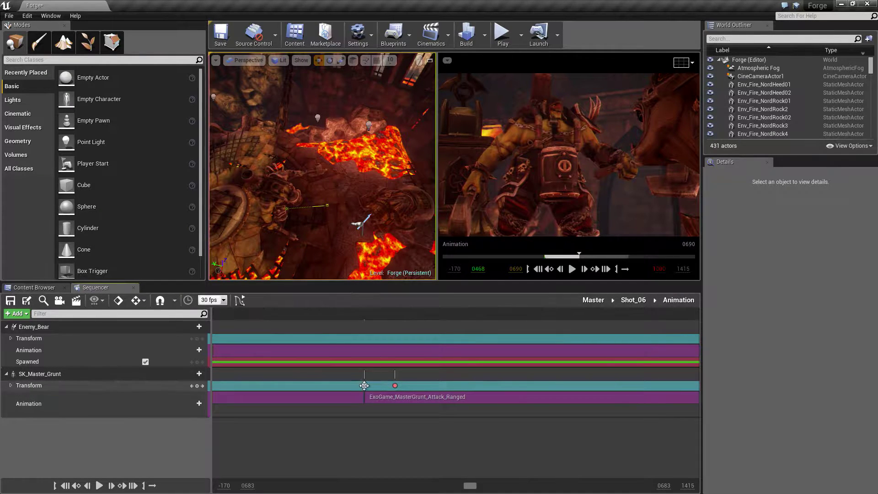
{"action": "right_click", "coordinate": [364, 386]}
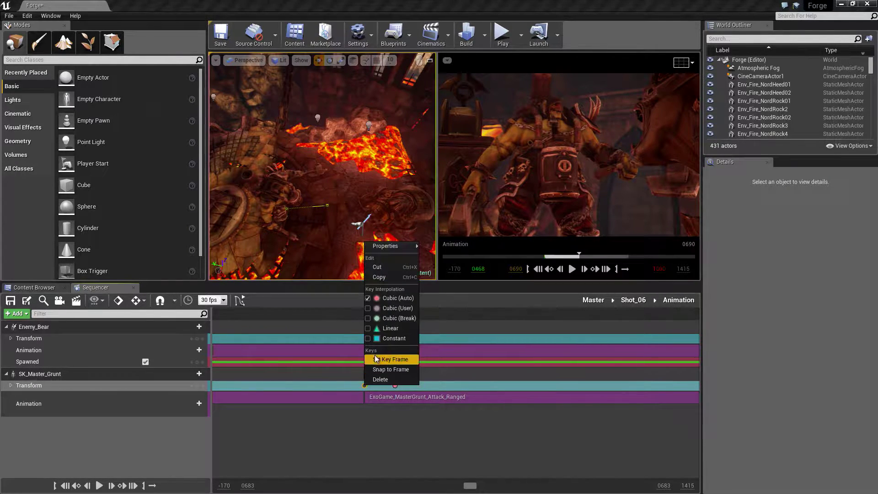
{"action": "left_click", "coordinate": [381, 339]}
{"action": "right_click", "coordinate": [395, 386]}
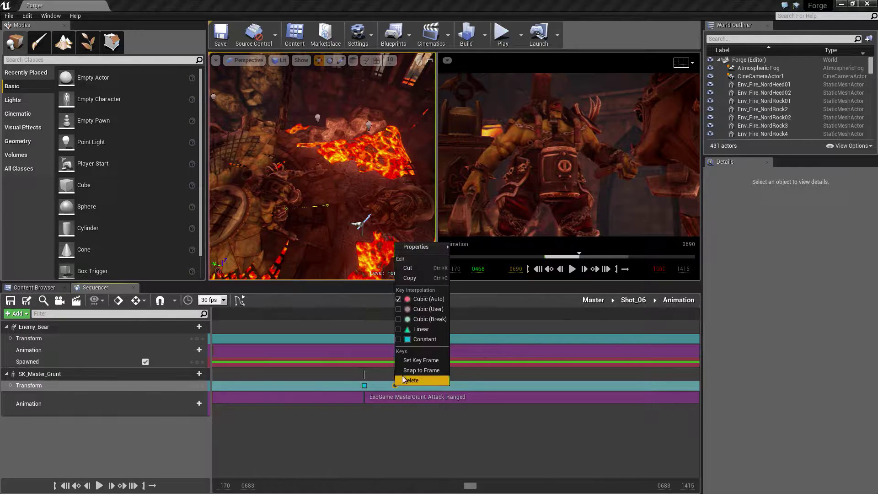
{"action": "left_click", "coordinate": [410, 340]}
{"action": "scroll", "coordinate": [436, 400], "scroll_direction": "down", "scroll_amount": 7, "text": "ctrl"}
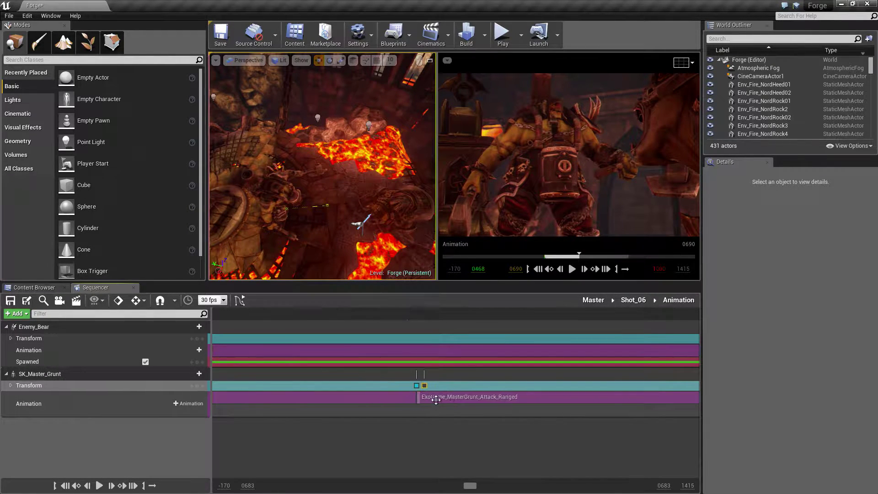
- Return to the Shot_06 sequence and turn timeline snapping back on
{"action": "left_click", "coordinate": [633, 300]}
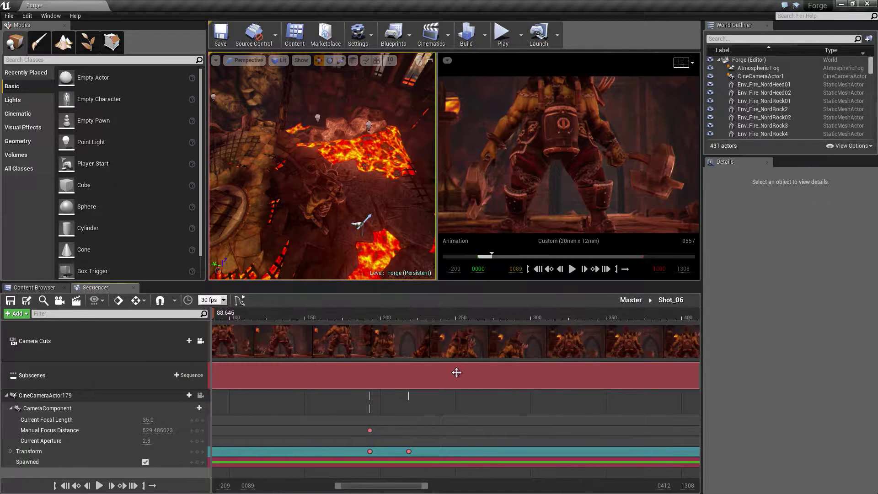
{"action": "scroll", "coordinate": [456, 373], "scroll_direction": "down", "scroll_amount": 7, "text": "ctrl"}
{"action": "right_click_drag", "start_coordinate": [394, 381], "coordinate": [584, 374]}
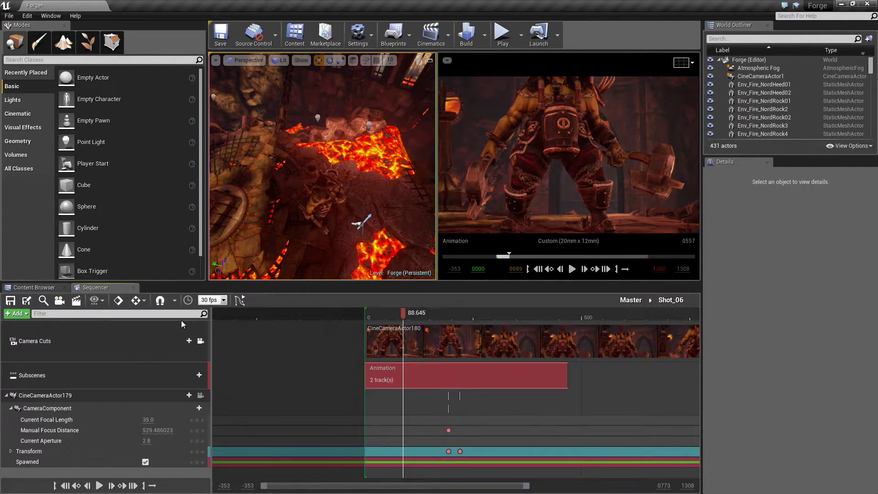
{"action": "left_click", "coordinate": [160, 300]}
- Play Shot_06 and scrub between about frames 210 and 228 to examine the grunt's transition into the ranged attack
{"action": "key", "text": "space"}
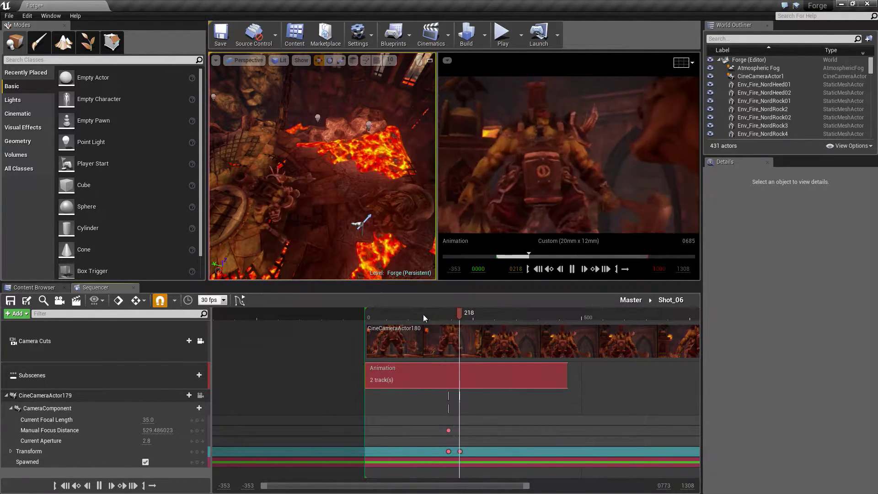
{"action": "key", "text": "space"}
{"action": "scroll", "coordinate": [473, 434], "scroll_direction": "up", "scroll_amount": 5}
{"action": "scroll", "coordinate": [472, 434], "scroll_direction": "up", "scroll_amount": 5}
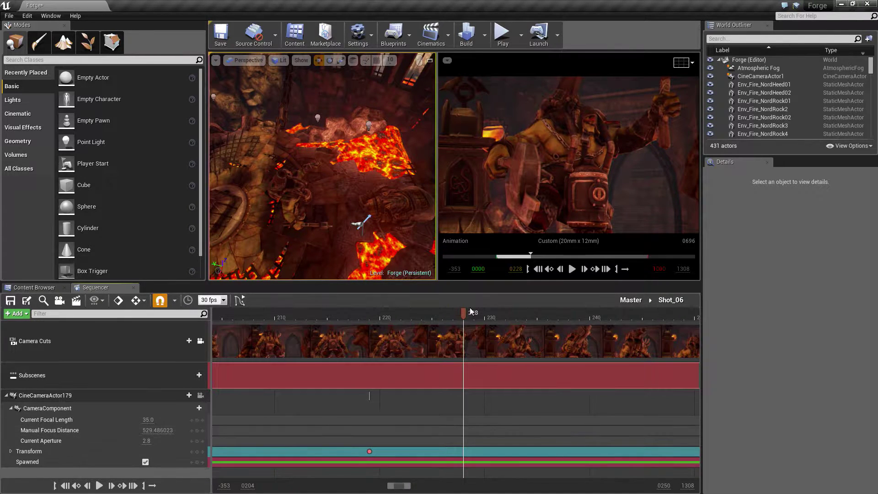
{"action": "left_click_drag", "start_coordinate": [463, 312], "coordinate": [271, 315]}
{"action": "right_click_drag", "start_coordinate": [327, 376], "coordinate": [504, 369]}
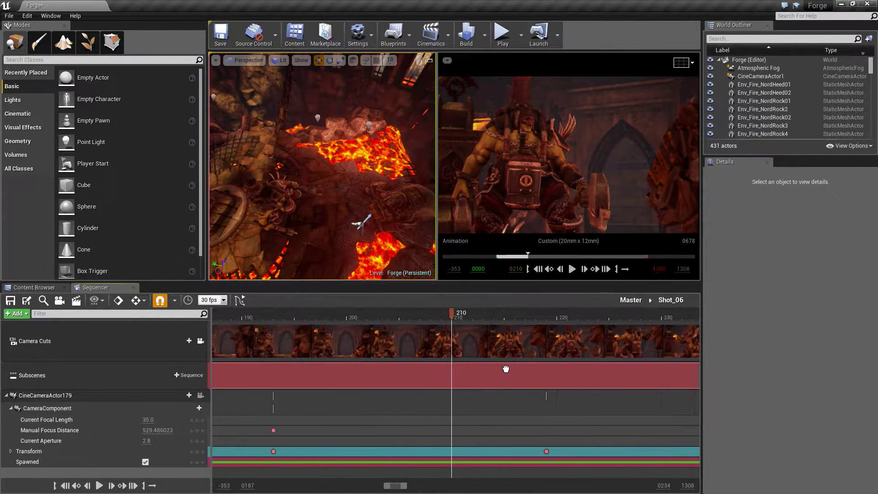
{"action": "left_click_drag", "start_coordinate": [452, 312], "coordinate": [492, 318]}
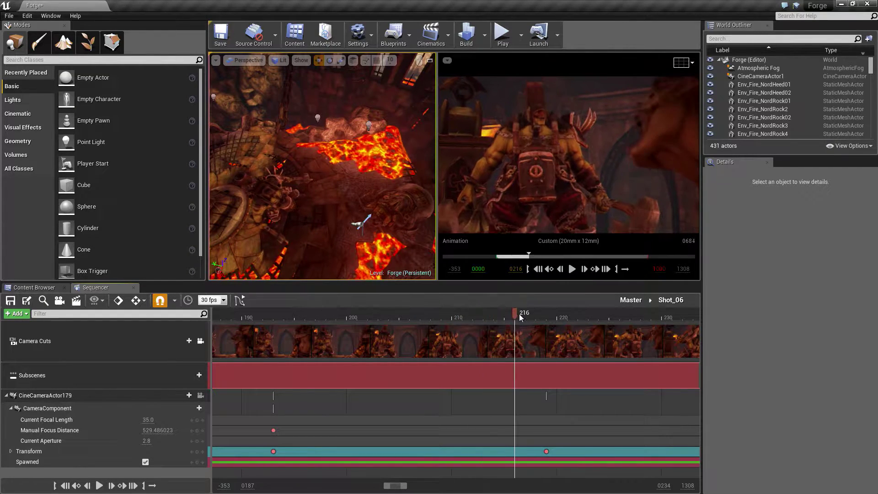
{"action": "mouse_move", "coordinate": [520, 314]}
{"action": "left_mouse_down"}
{"action": "mouse_move", "coordinate": [452, 313]}
{"action": "mouse_move", "coordinate": [514, 314]}
{"action": "left_mouse_up"}
{"action": "scroll", "coordinate": [511, 315], "scroll_direction": "down", "scroll_amount": 4}
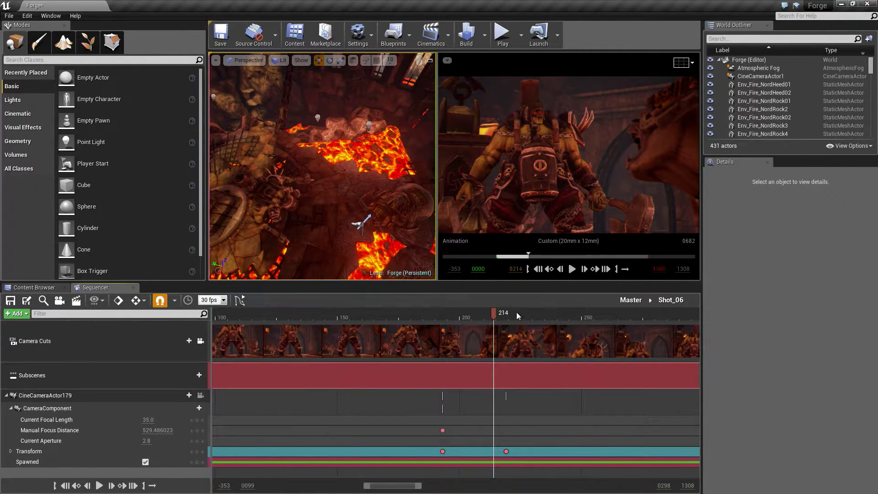
- In the Master sequence, duplicate Shot_06 as Shot_07 and place the copy directly above Shot_06 with matching start and end
{"action": "left_click", "coordinate": [634, 302]}
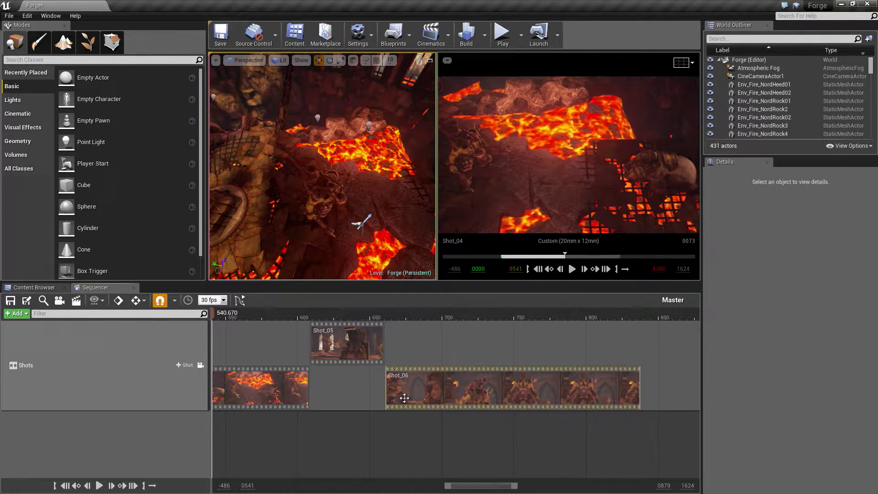
{"action": "right_click", "coordinate": [404, 398]}
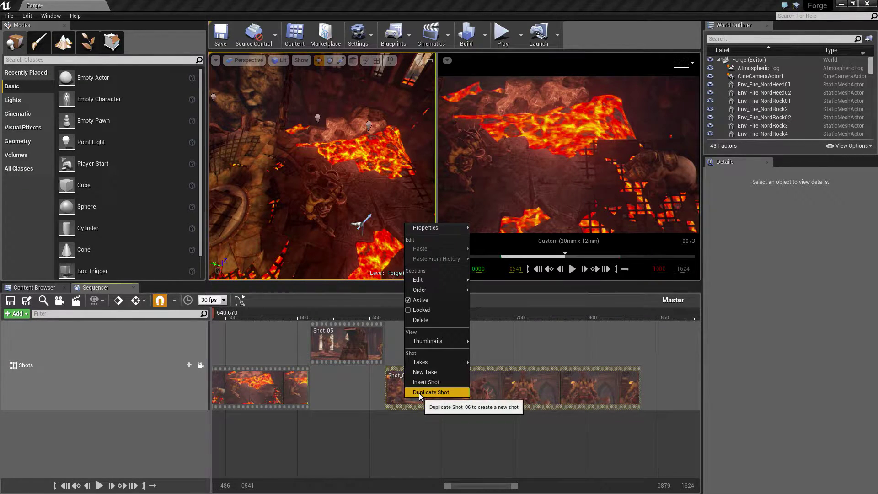
{"action": "left_click", "coordinate": [419, 392]}
{"action": "left_click", "coordinate": [202, 132]}
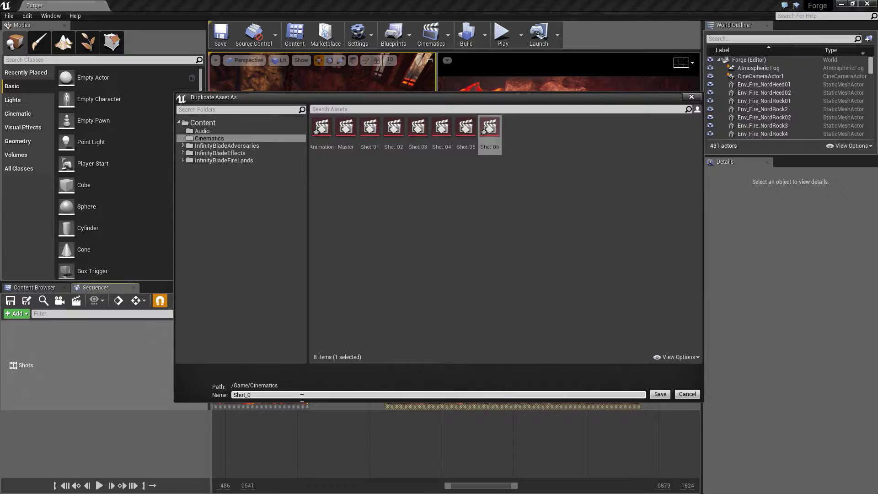
{"action": "key", "text": "Return"}
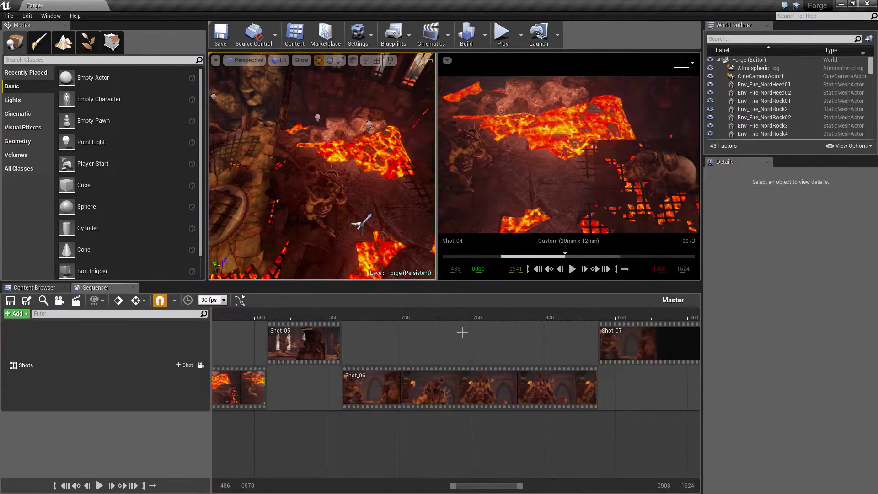
{"action": "left_click_drag", "start_coordinate": [667, 352], "coordinate": [412, 350]}
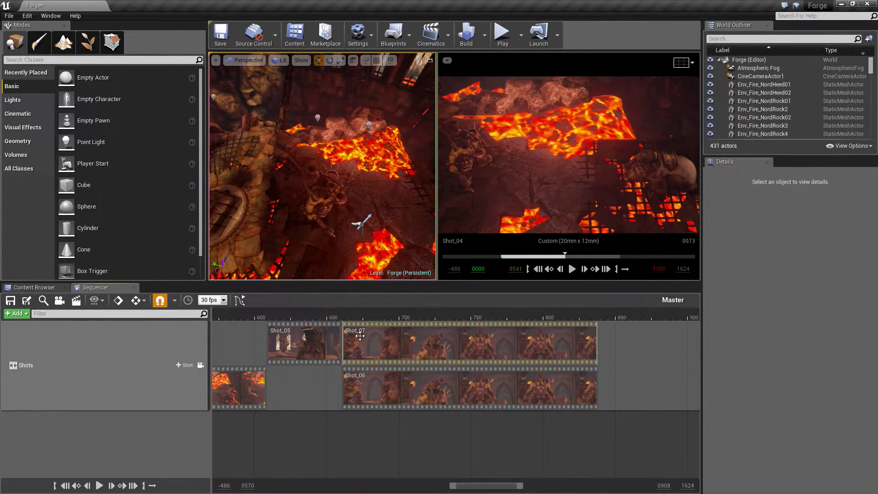
- Step to frame 683 in Master and trim the start of Shot_07 and the end of Shot_06 to that frame
{"action": "left_click_drag", "start_coordinate": [346, 318], "coordinate": [366, 314]}
{"action": "key", "text": "Right"}
{"action": "key", "text": "Right"}
{"action": "key", "text": "Right"}
{"action": "key", "text": "Right"}
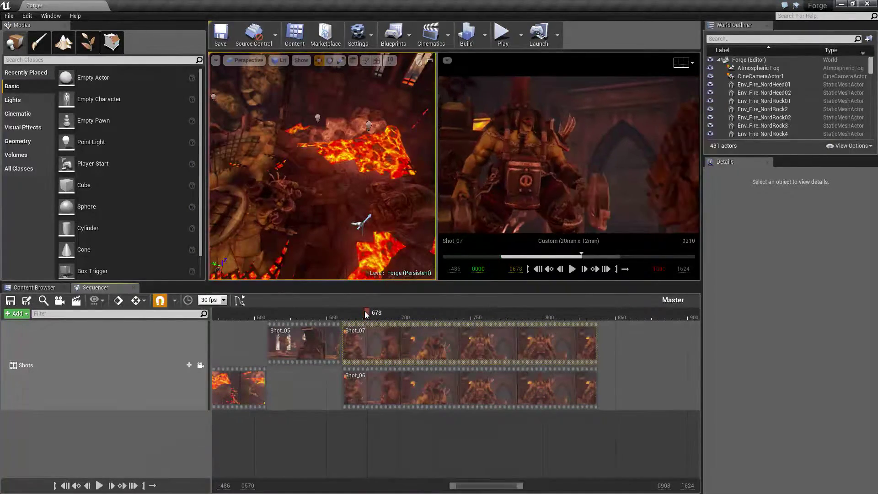
{"action": "key", "text": "Right"}
{"action": "key", "text": "Right"}
{"action": "key", "text": "Right"}
{"action": "key", "text": "Right"}
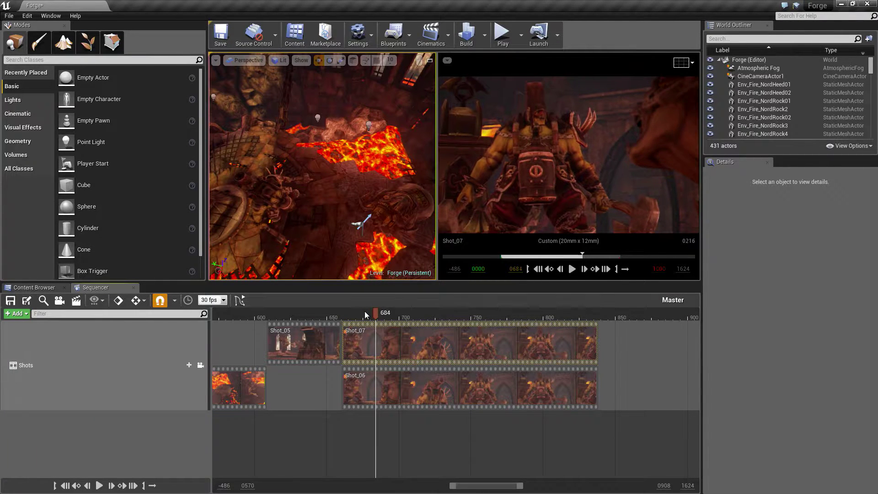
{"action": "key", "text": "Left"}
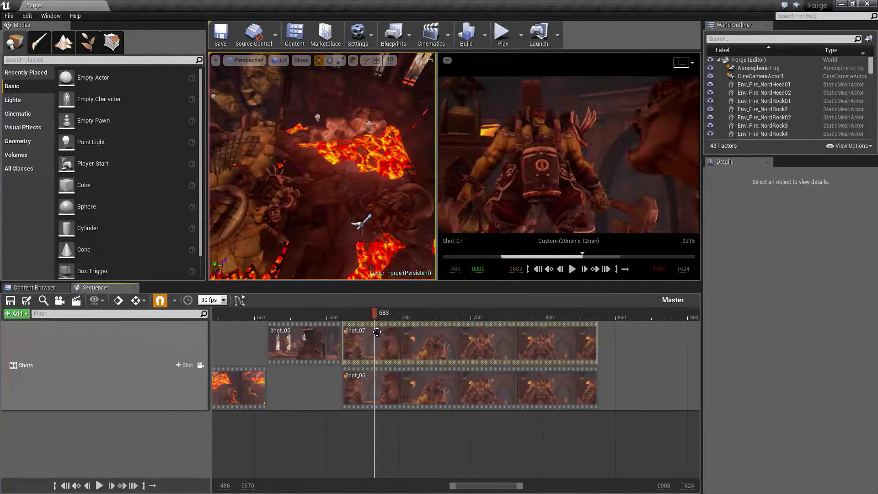
{"action": "key", "text": "ctrl+comma"}
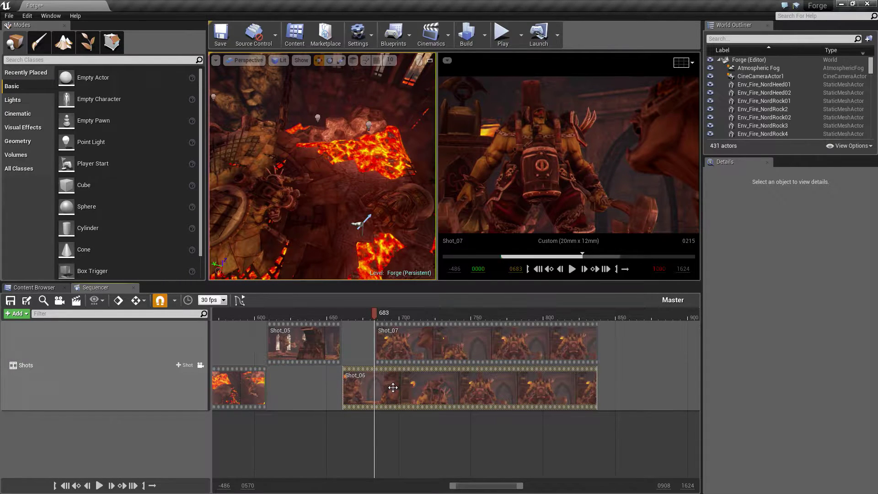
{"action": "key", "text": "period"}
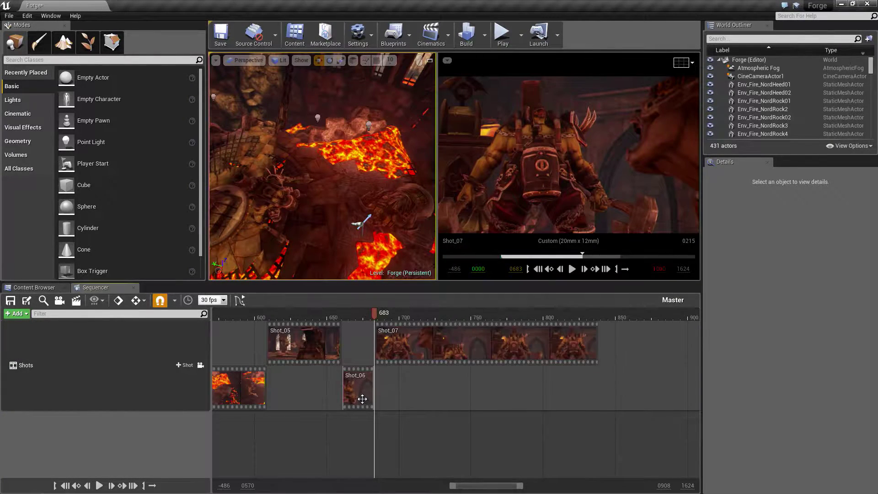
- Play across the cut between Shot_06 and Shot_07 in Master to examine the grunt's motion around frame 683
{"action": "scroll", "coordinate": [365, 397], "scroll_direction": "up", "scroll_amount": 4, "text": "ctrl"}
{"action": "scroll", "coordinate": [365, 397], "scroll_direction": "up", "scroll_amount": 1, "text": "ctrl"}
{"action": "right_click_drag", "start_coordinate": [365, 396], "coordinate": [425, 375]}
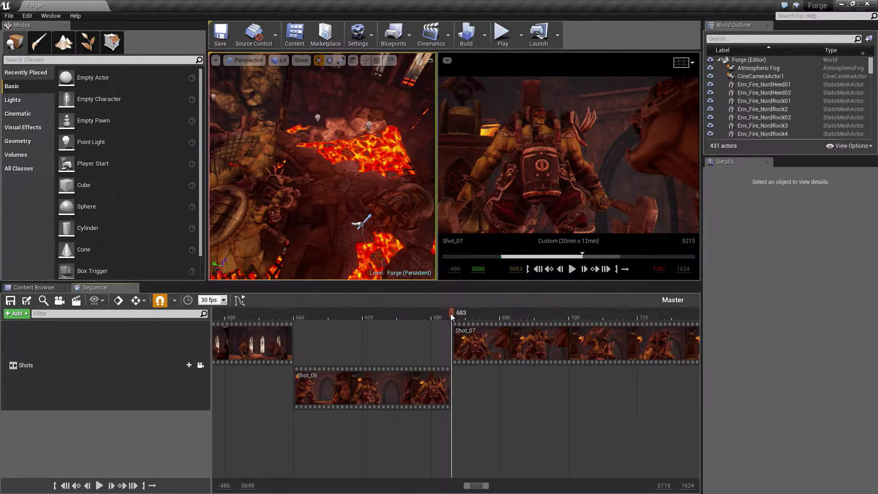
{"action": "left_click_drag", "start_coordinate": [453, 314], "coordinate": [376, 320]}
{"action": "key", "text": "space"}
{"action": "key", "text": "space"}
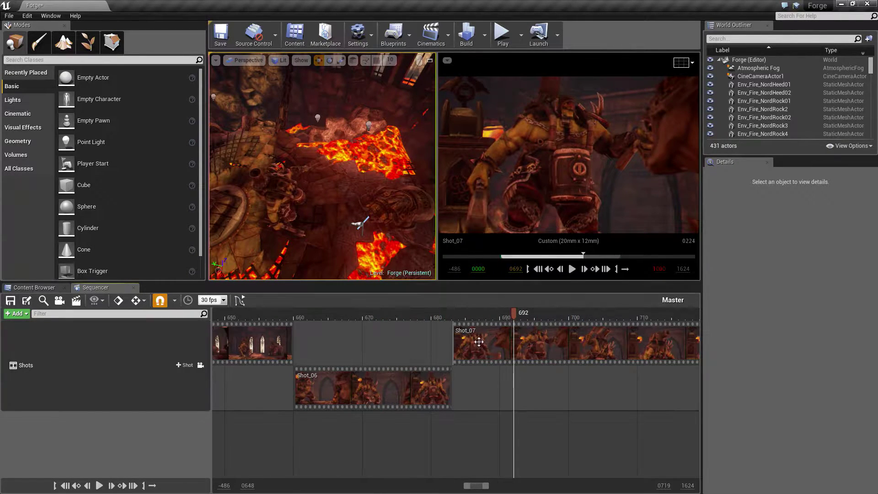
{"action": "scroll", "coordinate": [439, 348], "scroll_direction": "up", "scroll_amount": 7, "text": "ctrl"}
{"action": "right_click_drag", "start_coordinate": [445, 349], "coordinate": [668, 353]}
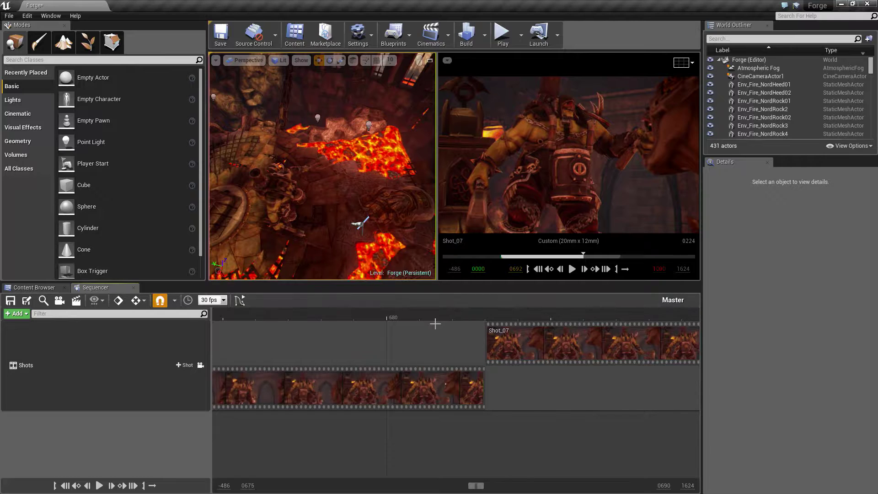
{"action": "left_click", "coordinate": [377, 316]}
{"action": "key", "text": "space"}
{"action": "key", "text": "space"}
{"action": "left_click", "coordinate": [359, 316]}
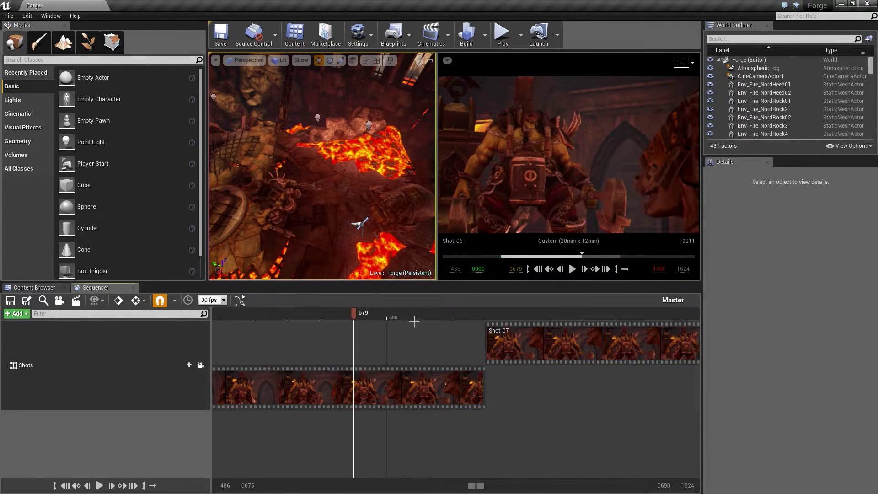
- Move Shot_07 one frame earlier to start at frame 682, and play and scrub across the cut
{"action": "left_click_drag", "start_coordinate": [539, 343], "coordinate": [536, 343]}
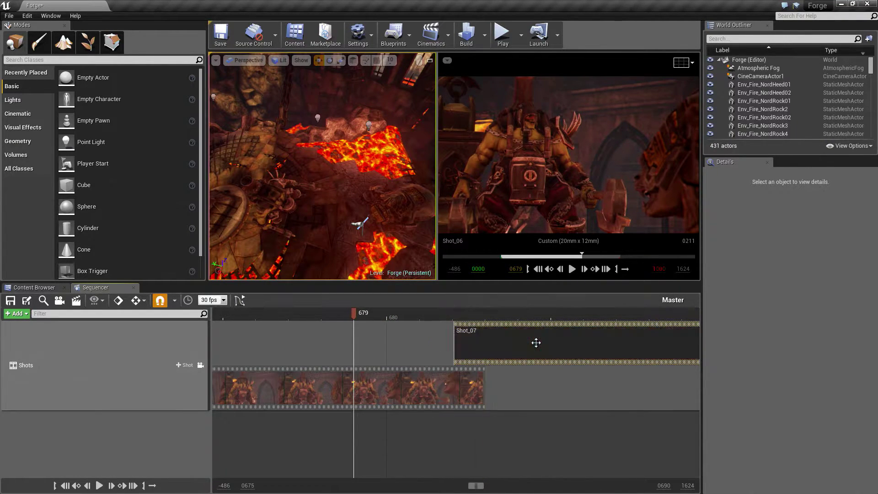
{"action": "key", "text": "space"}
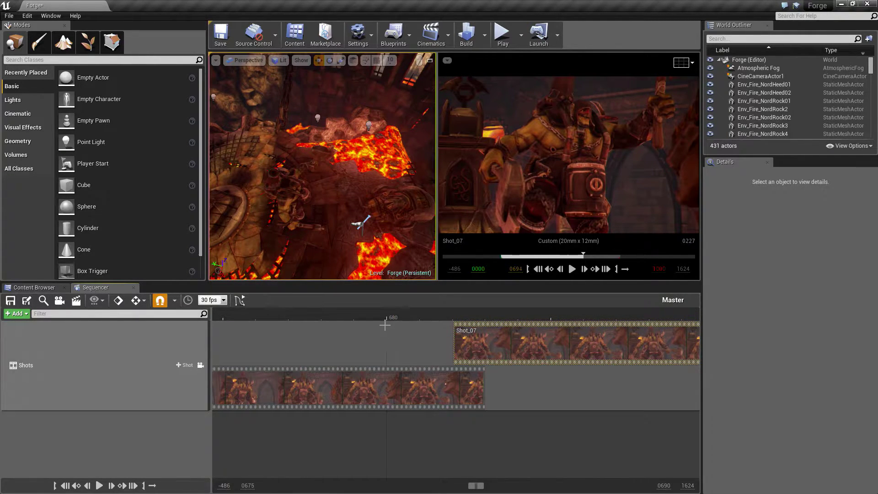
{"action": "left_click_drag", "start_coordinate": [356, 317], "coordinate": [625, 314]}
{"action": "scroll", "coordinate": [531, 335], "scroll_direction": "down", "scroll_amount": 4}
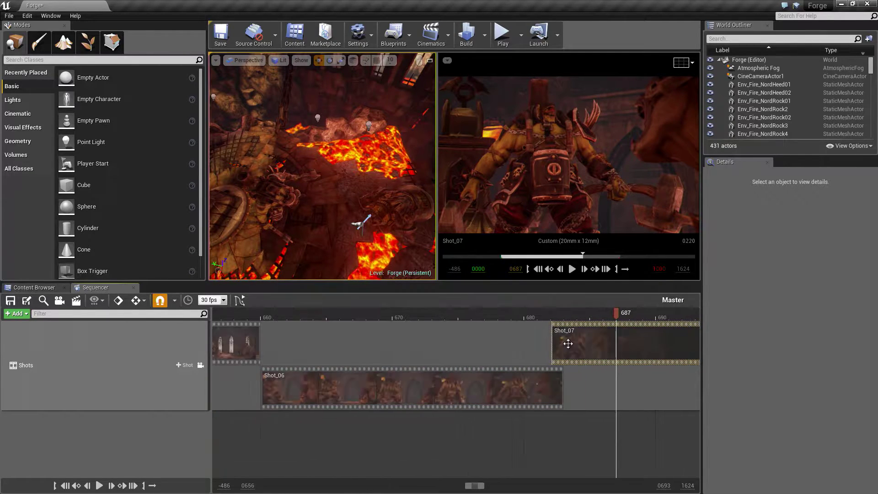
- Trim the start of Shot_07 to frame 683 so it meets the end of Shot_06 without overlap
{"action": "right_click_drag", "start_coordinate": [565, 333], "coordinate": [420, 333]}
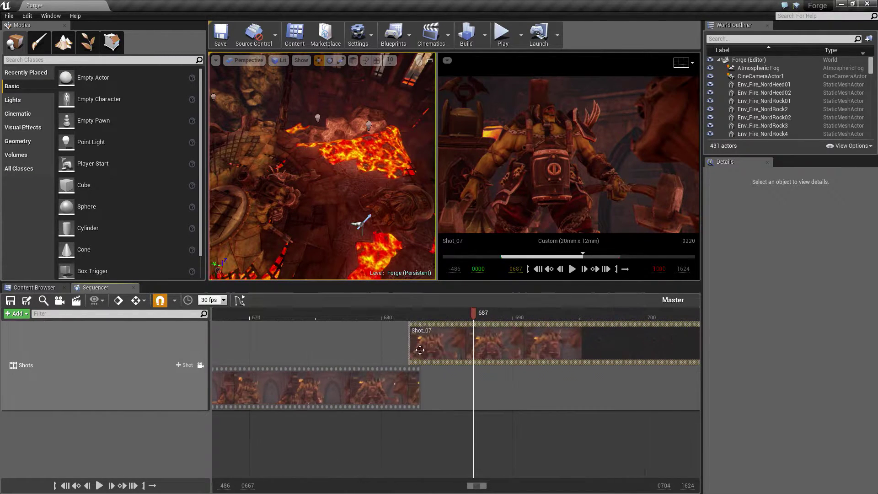
{"action": "left_click", "coordinate": [414, 320]}
{"action": "scroll", "coordinate": [419, 319], "scroll_direction": "up", "scroll_amount": 5}
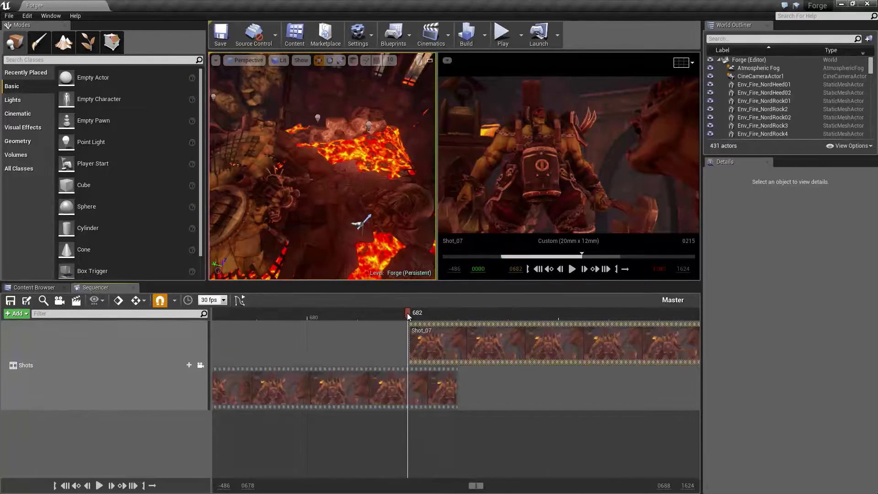
{"action": "left_click_drag", "start_coordinate": [407, 313], "coordinate": [442, 313]}
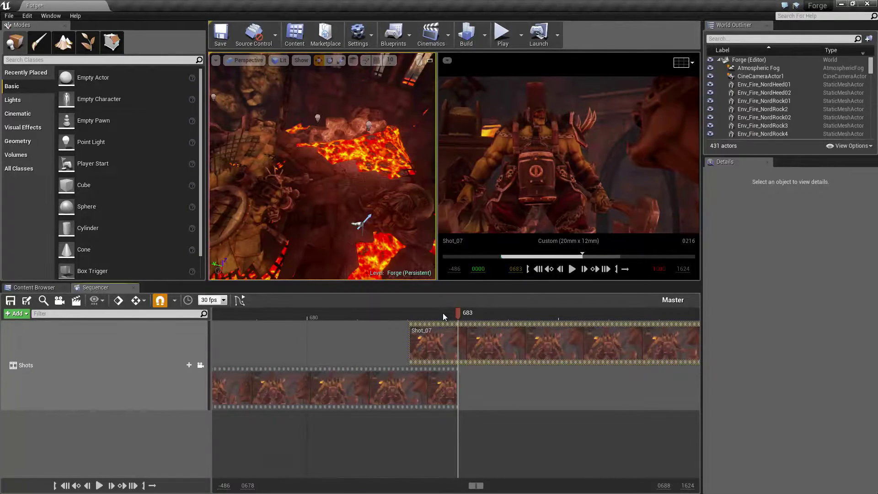
{"action": "key", "text": "ctrl+comma"}
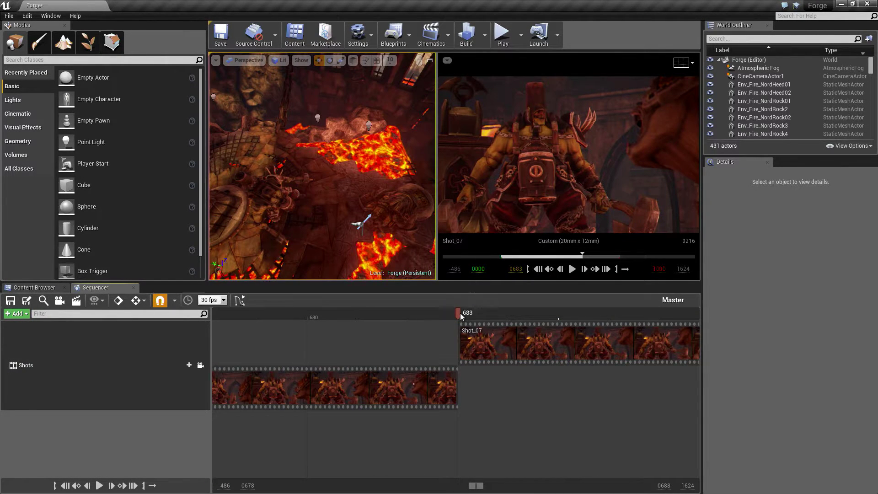
- Play from Shot_06 into Shot_07 to check the adjusted cut at frame 683
{"action": "left_click_drag", "start_coordinate": [461, 315], "coordinate": [236, 284]}
{"action": "key", "text": "space"}
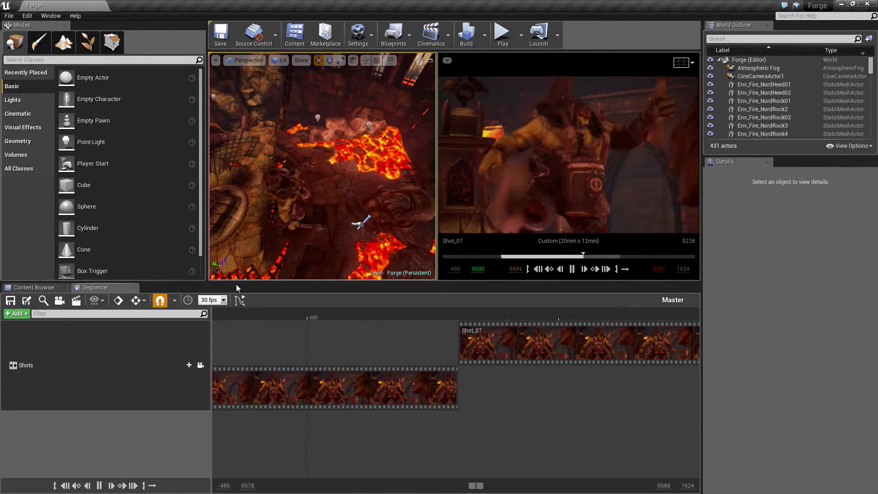
{"action": "key", "text": "space"}
{"action": "scroll", "coordinate": [392, 370], "scroll_direction": "down", "scroll_amount": 8, "text": "ctrl"}
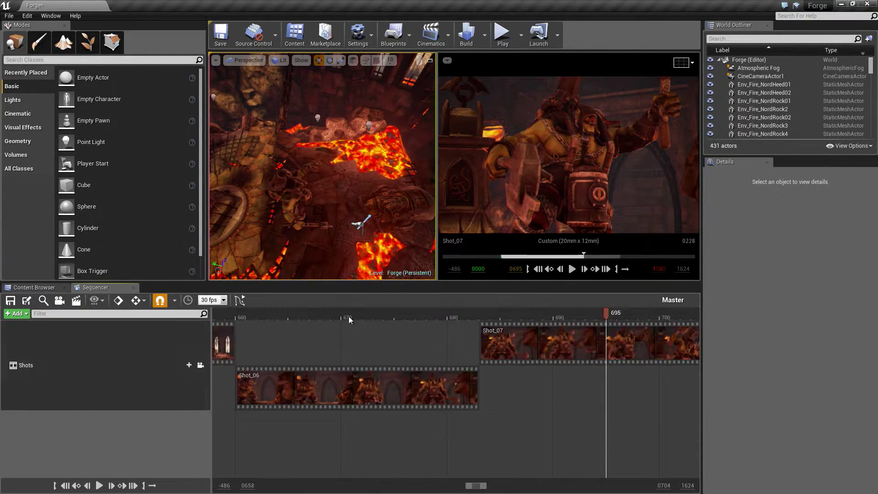
{"action": "left_click", "coordinate": [349, 317]}
{"action": "key", "text": "space"}
- Replay the sequence from several frames within Shot_06 into Shot_07 in Master to examine the cut
{"action": "key", "text": "space"}
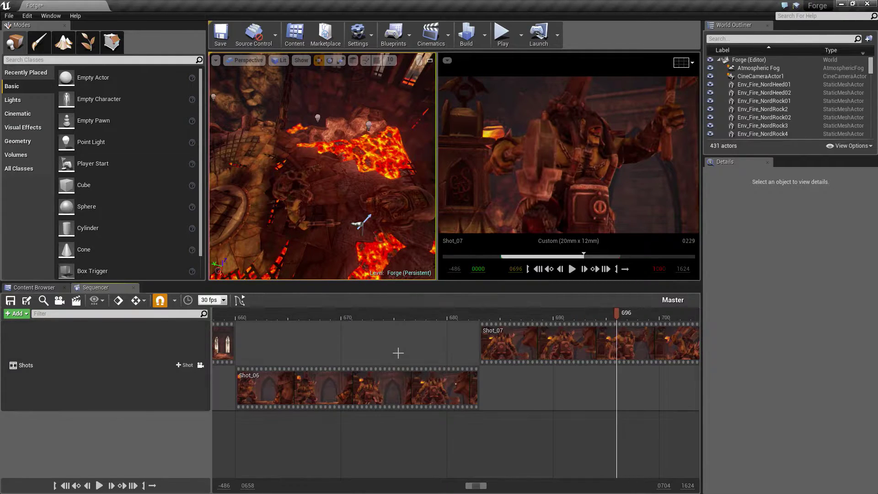
{"action": "scroll", "coordinate": [398, 353], "scroll_direction": "down", "scroll_amount": 4}
{"action": "left_click", "coordinate": [430, 316]}
{"action": "key", "text": "space"}
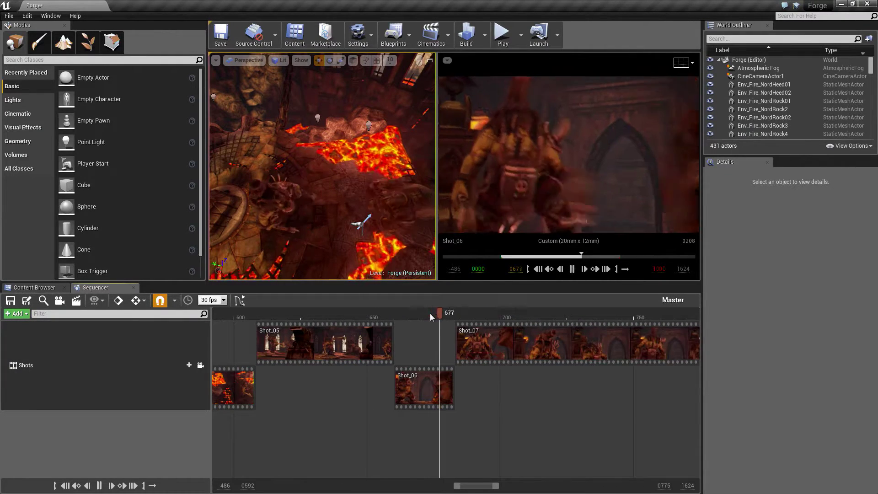
{"action": "left_click", "coordinate": [398, 314]}
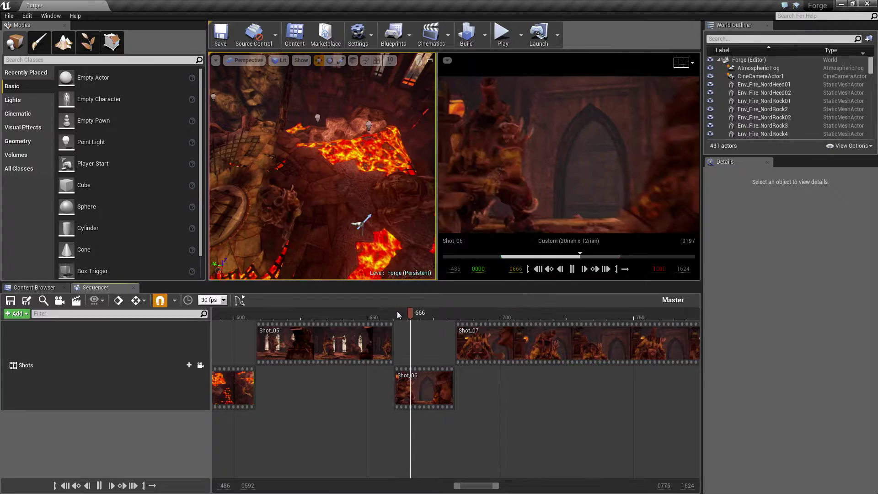
{"action": "key", "text": "space"}
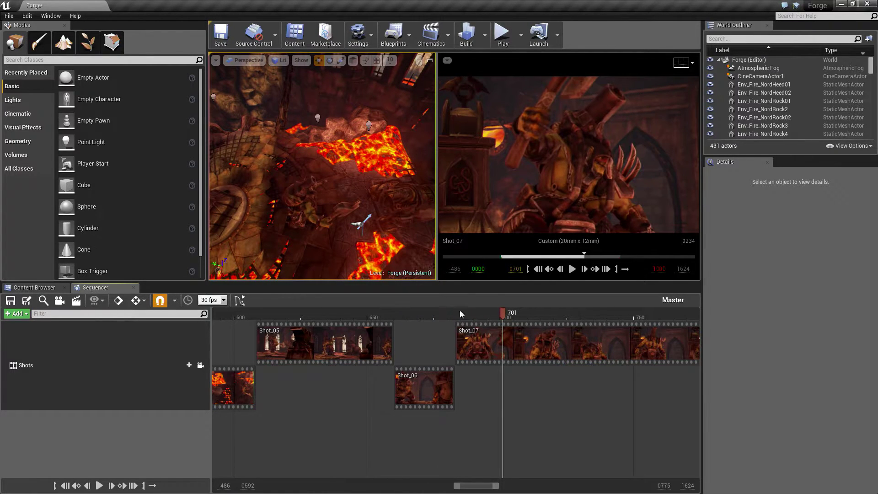
{"action": "left_click", "coordinate": [418, 314]}
{"action": "key", "text": "space"}
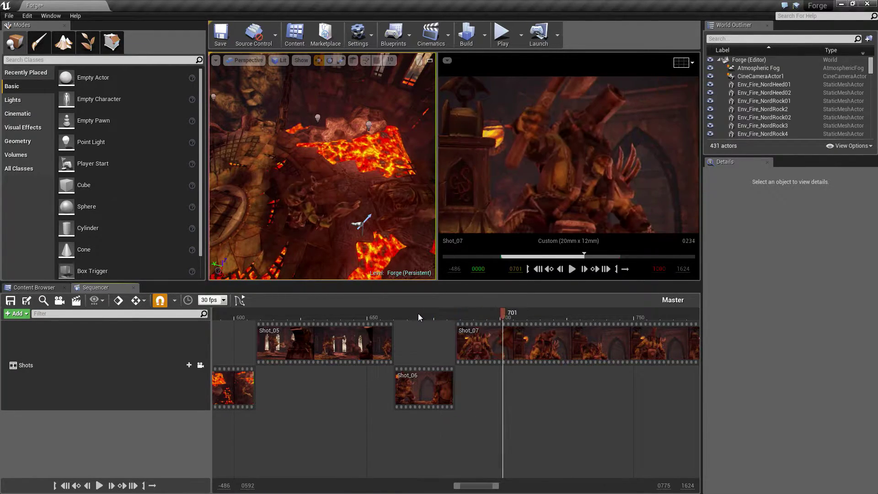
{"action": "left_click", "coordinate": [408, 314]}
{"action": "key", "text": "space"}
{"action": "key", "text": "space"}
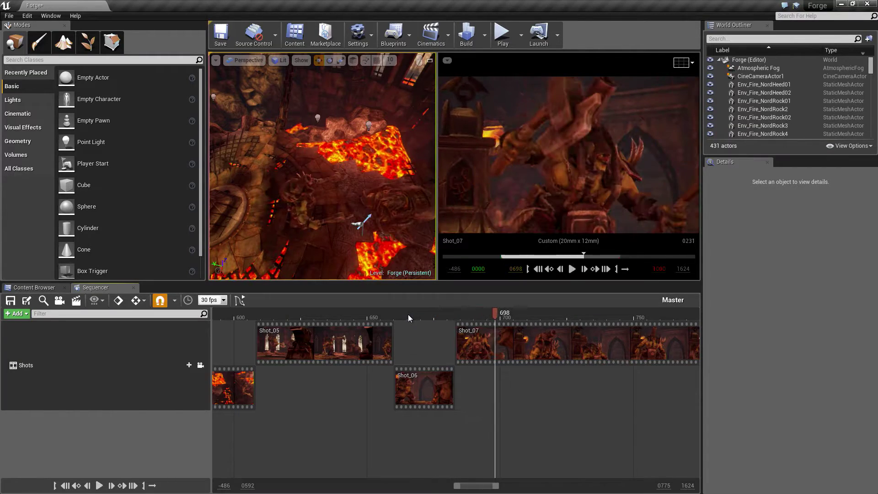
{"action": "left_click", "coordinate": [451, 313]}
{"action": "key", "text": "space"}
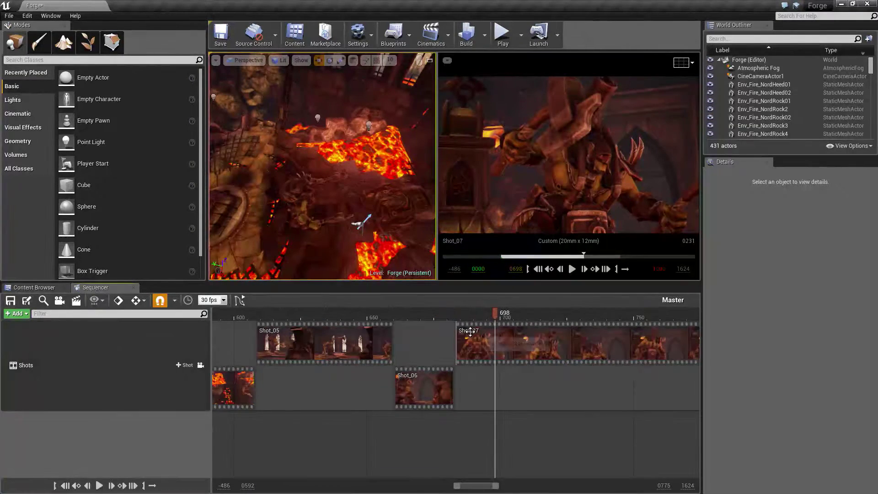
- Open Shot_07 at Master frame 683 and delete its Camera Cuts track and existing camera
{"action": "left_click_drag", "start_coordinate": [494, 313], "coordinate": [457, 318]}
{"action": "key", "text": "Left"}
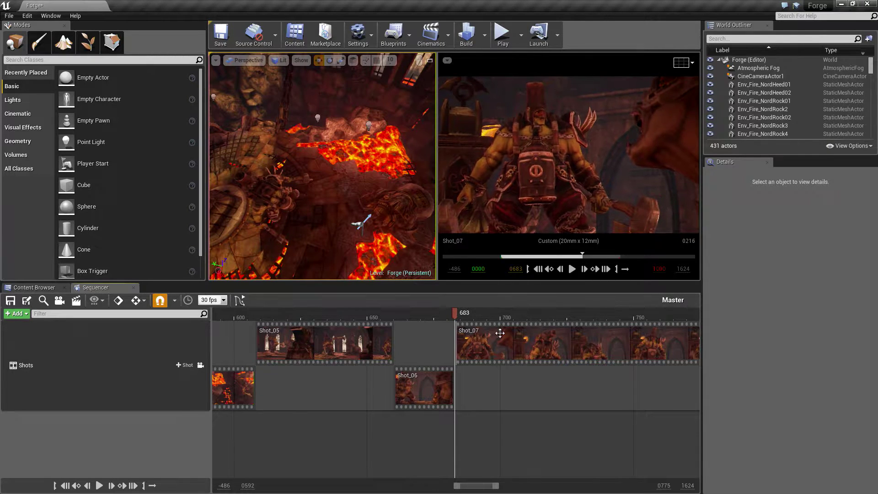
{"action": "double_click", "coordinate": [506, 333]}
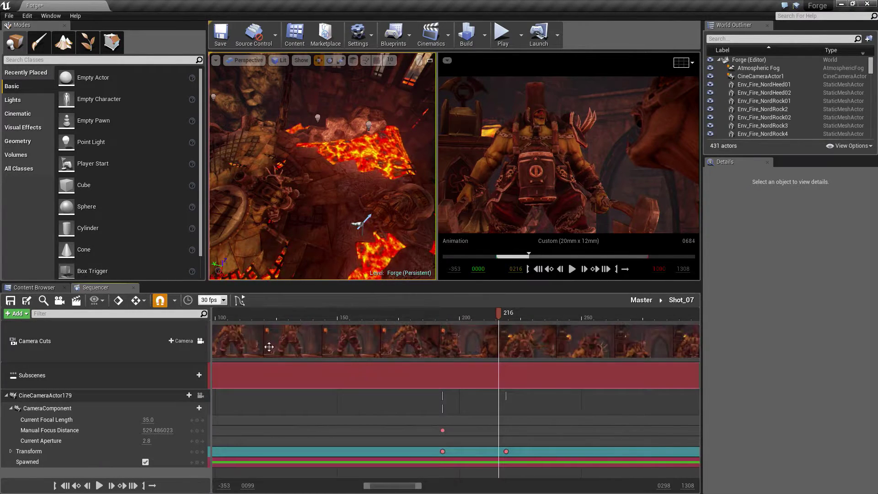
{"action": "left_click", "coordinate": [107, 396]}
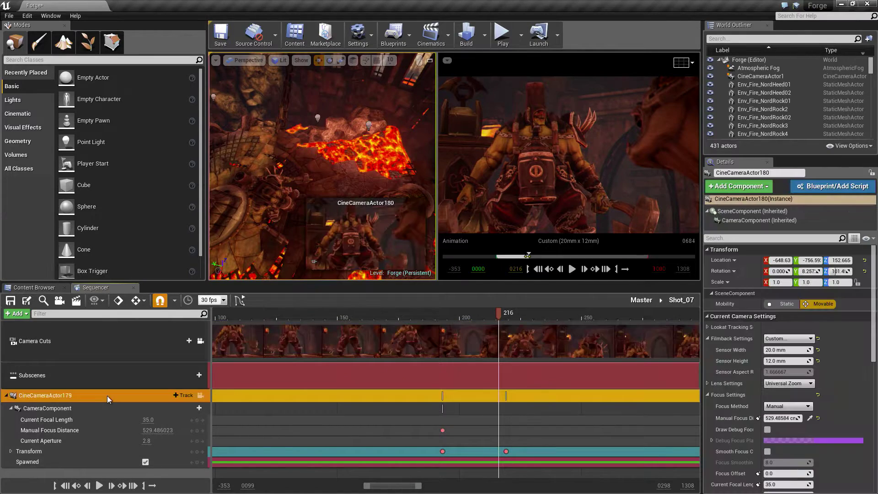
{"action": "left_click", "coordinate": [74, 331]}
{"action": "left_click", "coordinate": [55, 397]}
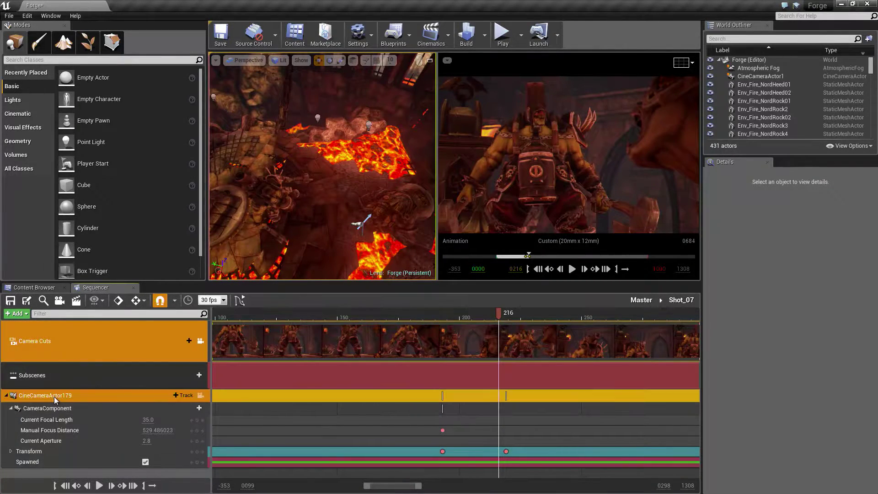
{"action": "key", "text": "Delete"}
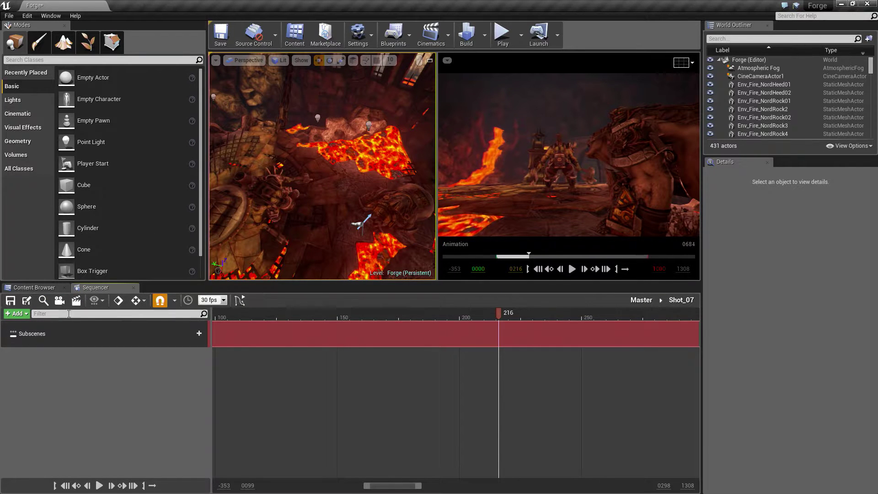
- Create a new cine camera in Shot_07 with a 20 mm sensor width and 12 mm sensor height, and save
{"action": "left_click", "coordinate": [59, 301]}
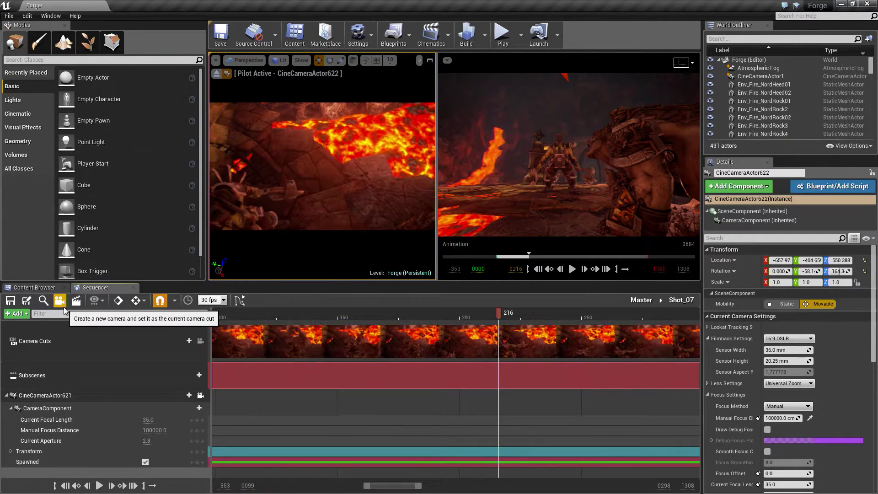
{"action": "left_click", "coordinate": [798, 350]}
{"action": "type", "text": "20"}
{"action": "key", "text": "Tab"}
{"action": "type", "text": "12"}
{"action": "key", "text": "Return"}
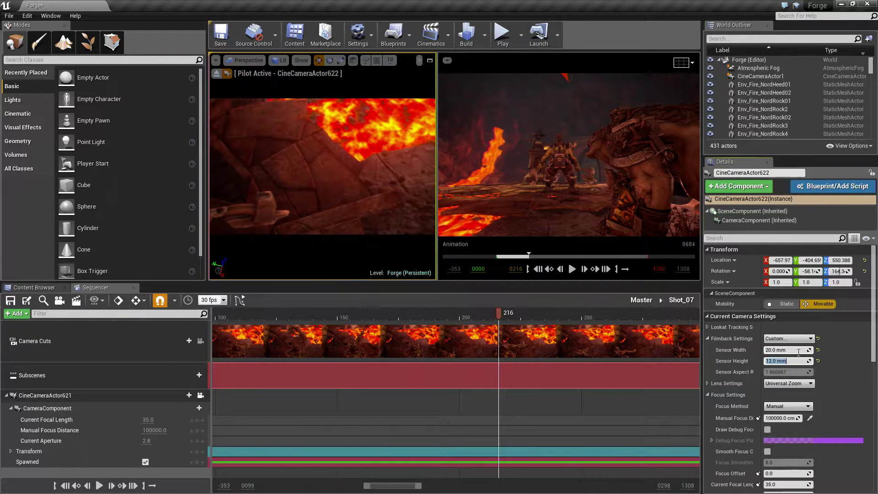
{"action": "key", "text": "ctrl+s"}
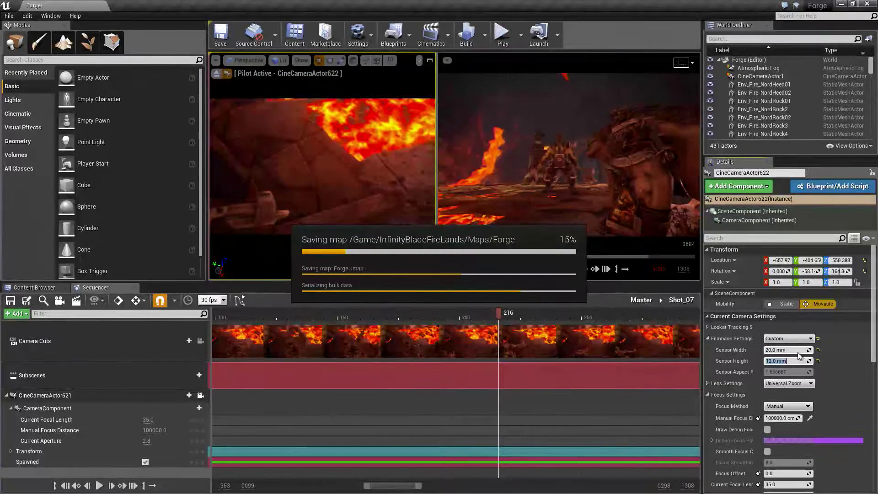
- Pilot the new camera from the overhead view to a side view of the grunt on the rock floor
{"action": "left_click", "coordinate": [200, 395]}
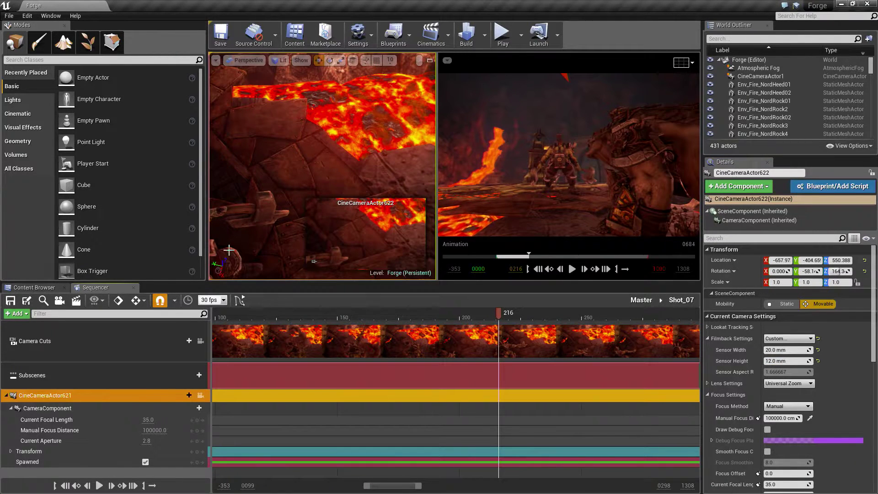
{"action": "left_click", "coordinate": [201, 396]}
{"action": "key", "text": "s"}
{"action": "right_click_drag", "start_coordinate": [300, 233], "coordinate": [305, 169]}
{"action": "key", "text": "w"}
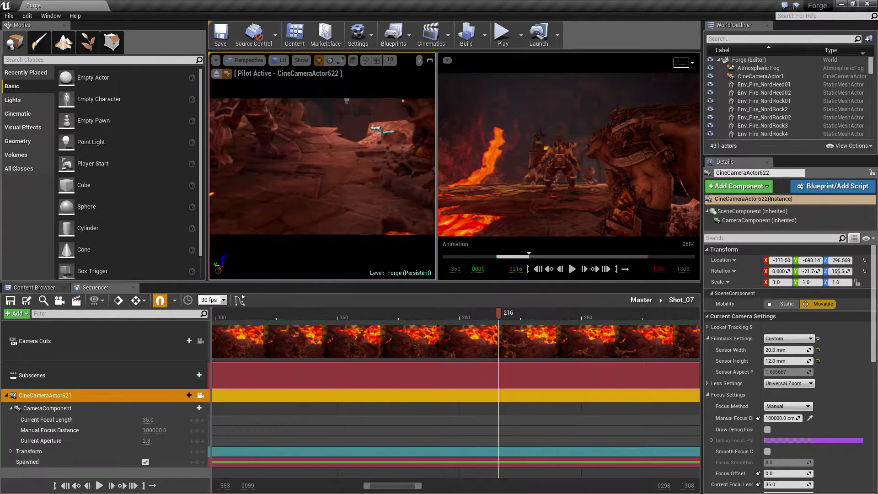
{"action": "right_click_drag", "start_coordinate": [420, 212], "coordinate": [421, 212]}
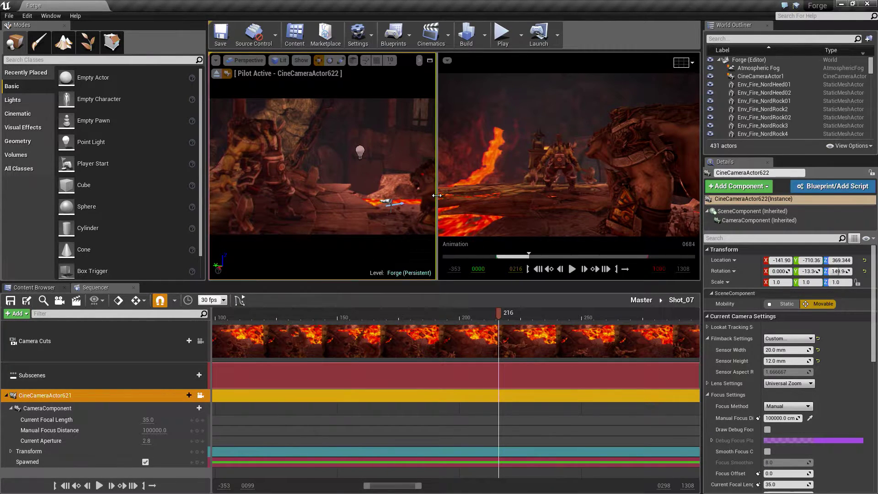
- Widen the perspective viewport, pull the camera back to frame both the grunt and the beast, and key its transform at frame 216
{"action": "left_click_drag", "start_coordinate": [438, 194], "coordinate": [546, 193]}
{"action": "key", "text": "s"}
{"action": "key", "text": "d"}
{"action": "mouse_move", "coordinate": [425, 202]}
{"action": "right_mouse_down"}
{"action": "mouse_move", "coordinate": [419, 204]}
{"action": "mouse_move", "coordinate": [429, 210]}
{"action": "right_mouse_up"}
{"action": "key", "text": "s"}
{"action": "right_click_drag", "start_coordinate": [526, 194], "coordinate": [526, 194]}
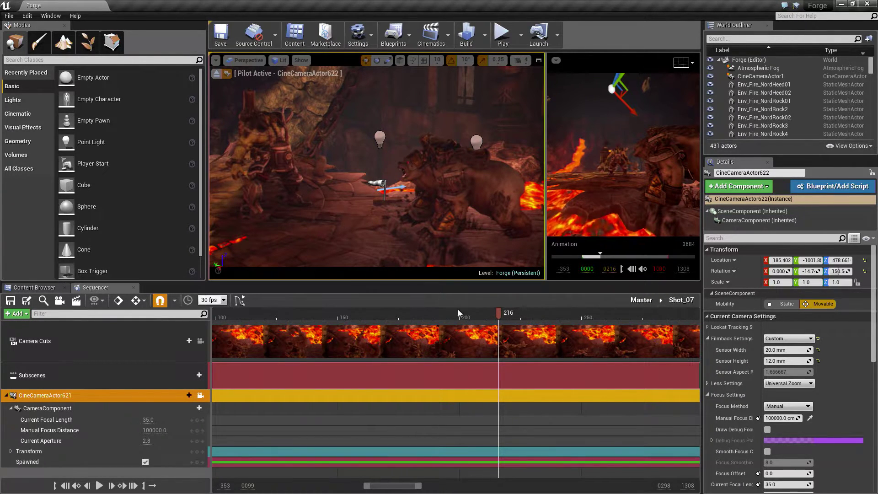
{"action": "key", "text": "s"}
{"action": "right_click_drag", "start_coordinate": [410, 153], "coordinate": [407, 154]}
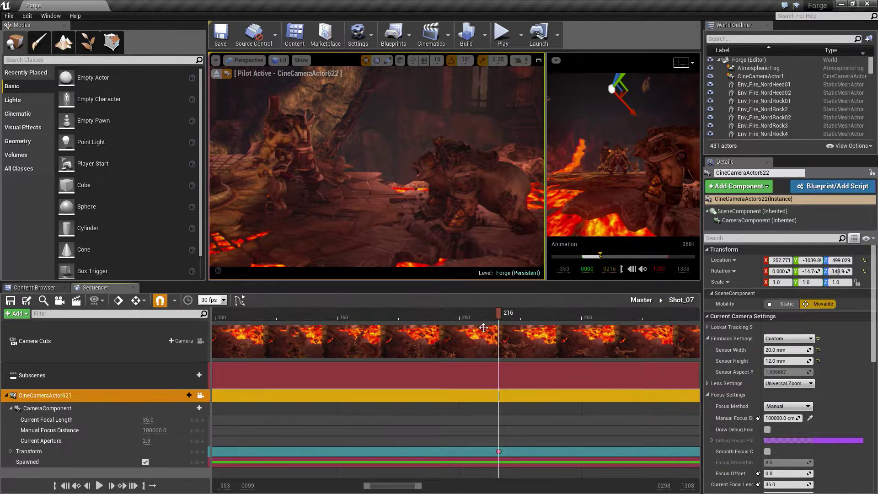
- Try moving the piloted camera sideways toward the beast at frame 270
{"action": "left_click_drag", "start_coordinate": [503, 316], "coordinate": [630, 337]}
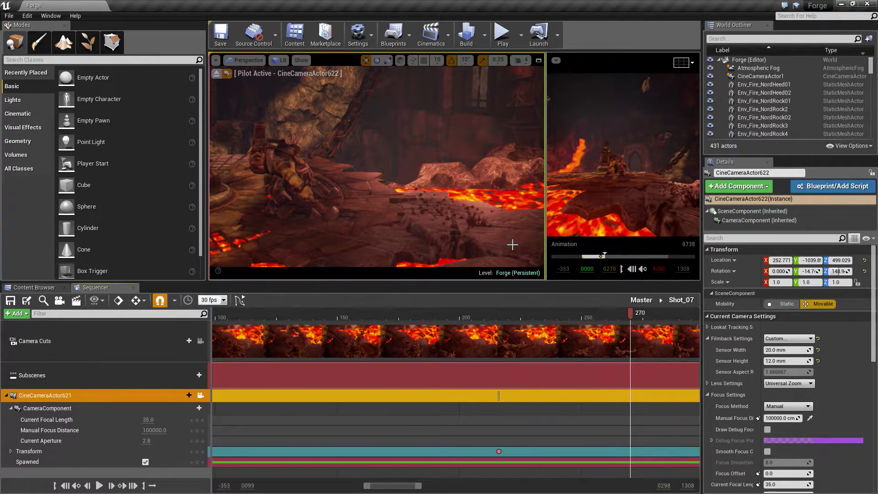
{"action": "right_click_drag", "start_coordinate": [571, 341], "coordinate": [337, 343]}
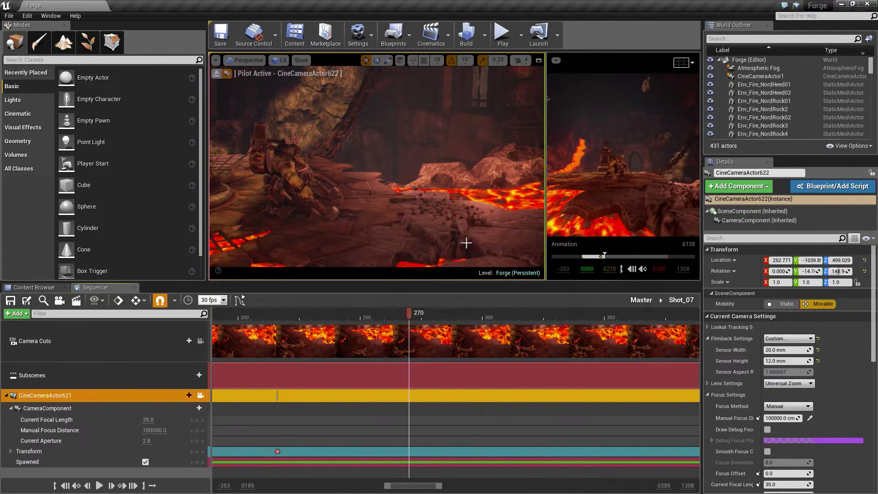
{"action": "key", "text": "d"}
{"action": "right_click_drag", "start_coordinate": [465, 243], "coordinate": [474, 242]}
{"action": "key", "text": "d"}
{"action": "right_click_drag", "start_coordinate": [387, 165], "coordinate": [388, 168]}
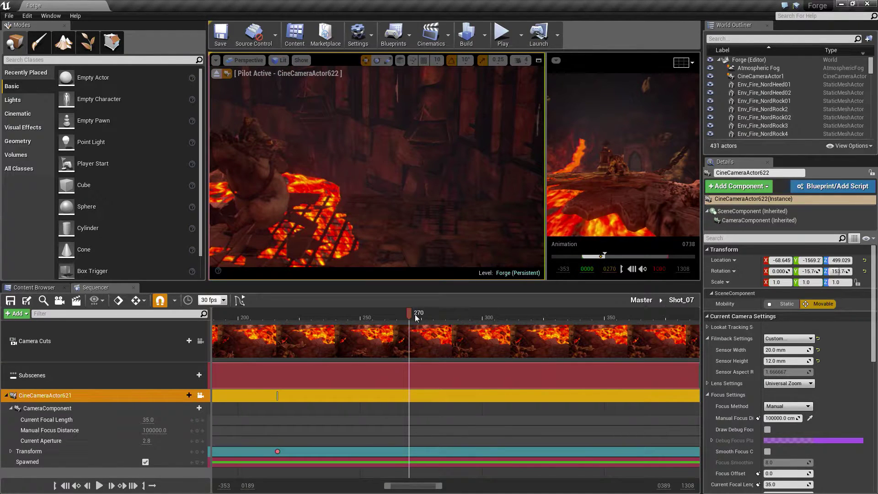
- Move the piloted camera sideways to frame the beast beyond the lava grating and key its transform at frame 291
{"action": "left_click_drag", "start_coordinate": [410, 316], "coordinate": [418, 316]}
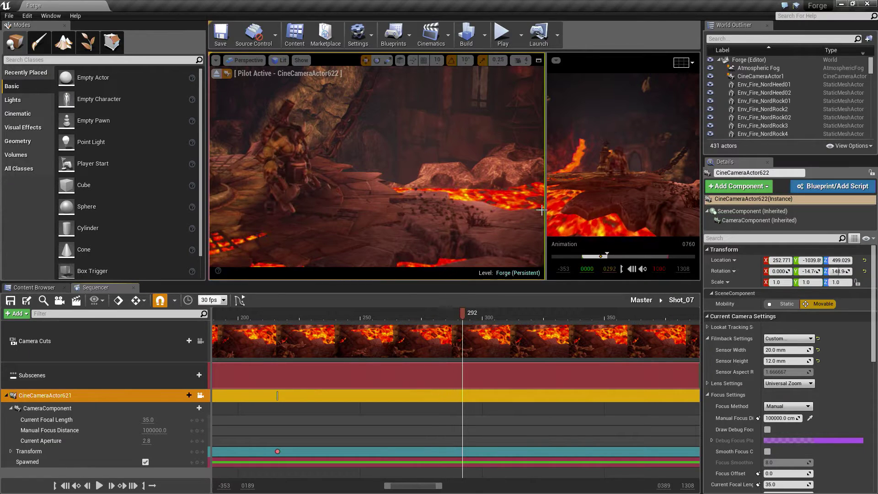
{"action": "key", "text": "d"}
{"action": "right_click_drag", "start_coordinate": [496, 167], "coordinate": [496, 166]}
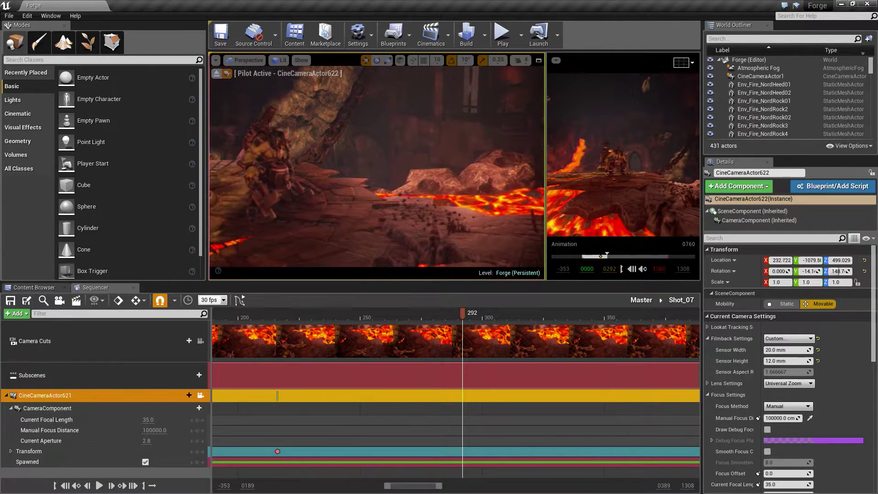
{"action": "left_click_drag", "start_coordinate": [463, 317], "coordinate": [461, 318]}
{"action": "key", "text": "d"}
{"action": "right_click_drag", "start_coordinate": [466, 183], "coordinate": [478, 184]}
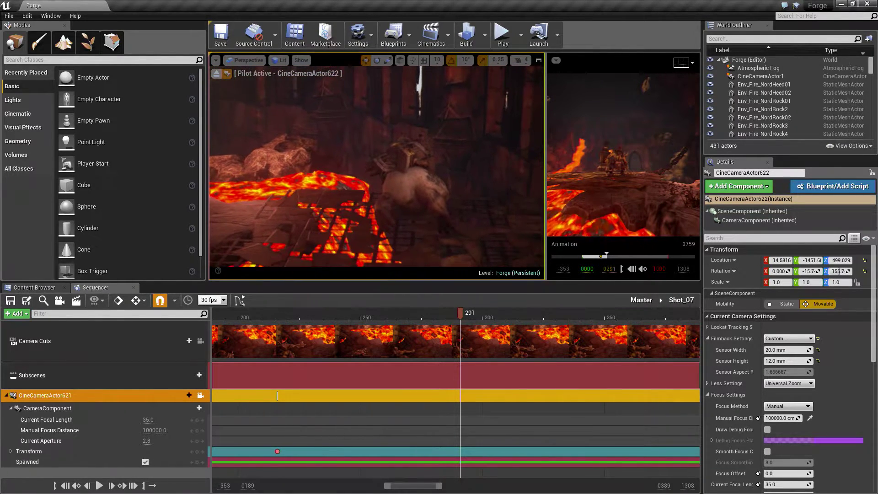
{"action": "key", "text": "s"}
{"action": "right_click_drag", "start_coordinate": [410, 339], "coordinate": [452, 337]}
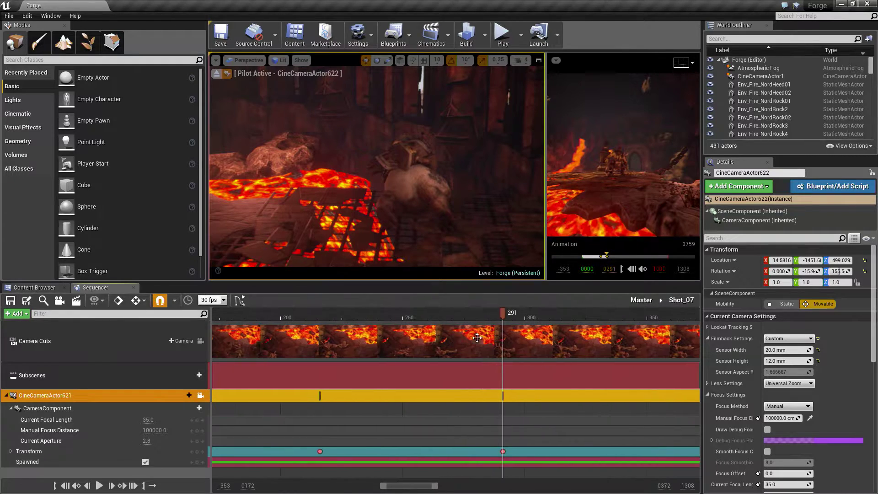
- Try an intermediate camera transform key at frame 242 that frames the grunt and the beast, and delete it
{"action": "left_click_drag", "start_coordinate": [501, 312], "coordinate": [389, 324]}
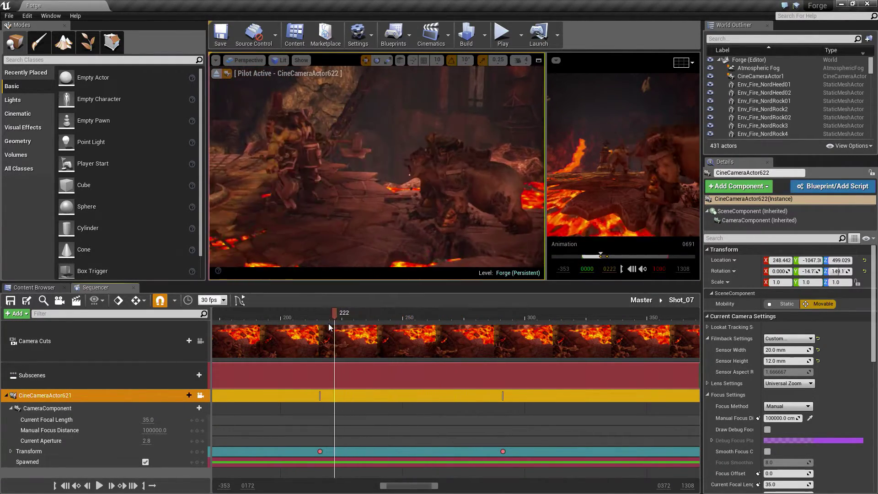
{"action": "left_click_drag", "start_coordinate": [327, 323], "coordinate": [383, 323]}
{"action": "key", "text": "a"}
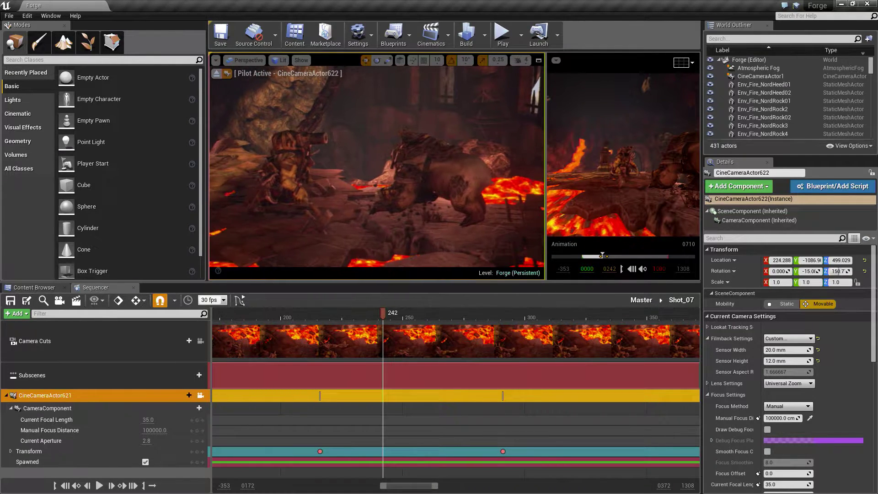
{"action": "key", "text": "s"}
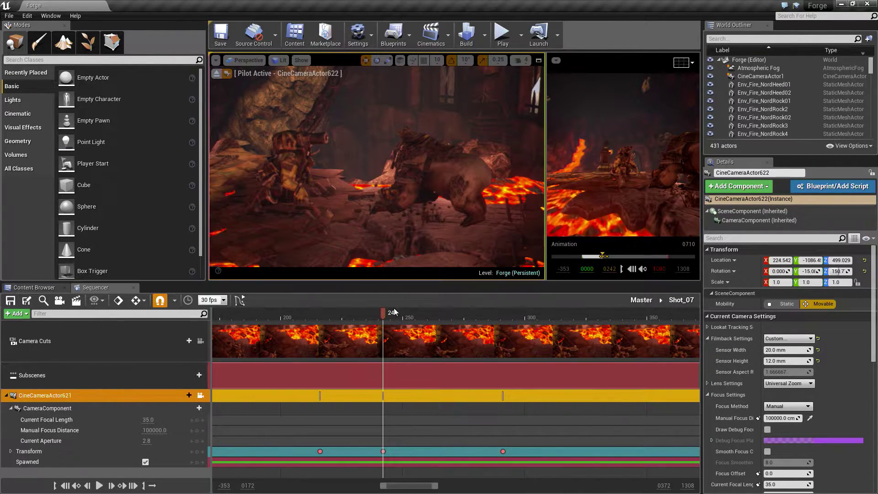
{"action": "mouse_move", "coordinate": [383, 317]}
{"action": "left_mouse_down"}
{"action": "mouse_move", "coordinate": [319, 317]}
{"action": "mouse_move", "coordinate": [420, 314]}
{"action": "mouse_move", "coordinate": [374, 317]}
{"action": "mouse_move", "coordinate": [381, 322]}
{"action": "left_mouse_up"}
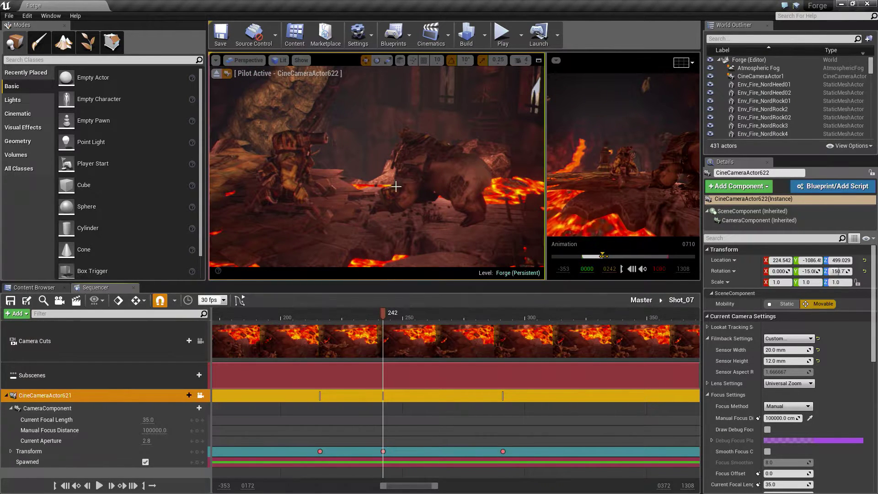
{"action": "left_click", "coordinate": [384, 451]}
{"action": "key", "text": "Delete"}
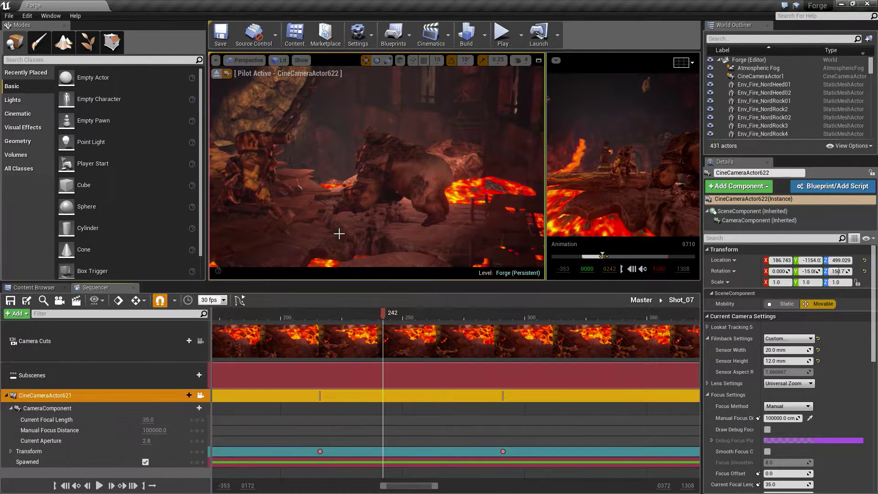
- Enlarge the cinematic viewport, move the piloted camera sideways to frame the grunt and the beast, and key its transform at frame 257
{"action": "left_click_drag", "start_coordinate": [388, 319], "coordinate": [424, 320]}
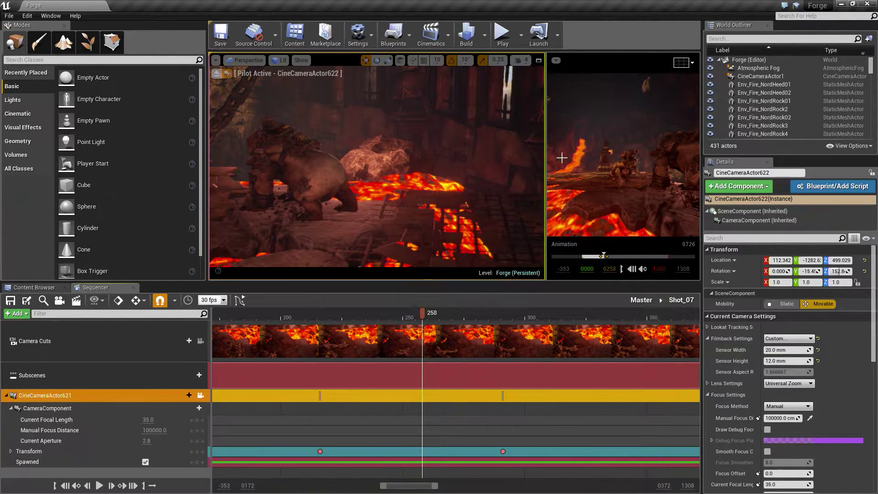
{"action": "left_click_drag", "start_coordinate": [546, 150], "coordinate": [446, 149]}
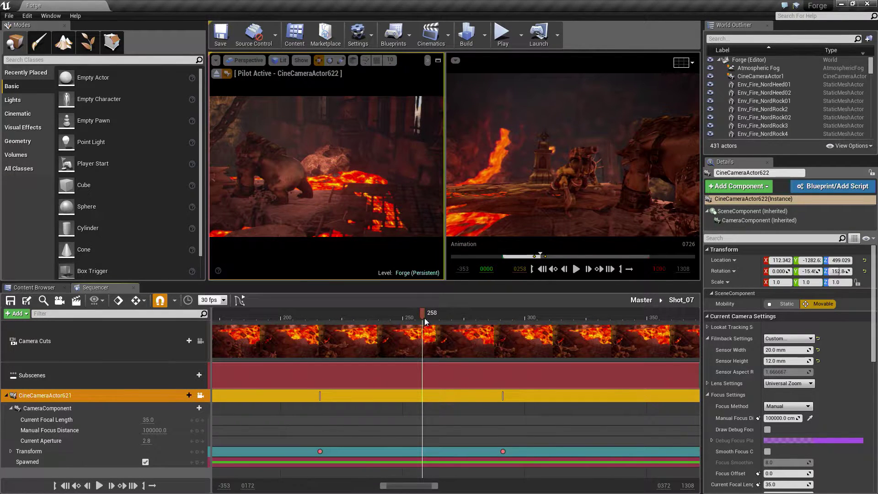
{"action": "mouse_move", "coordinate": [424, 319]}
{"action": "left_mouse_down"}
{"action": "mouse_move", "coordinate": [430, 317]}
{"action": "mouse_move", "coordinate": [412, 320]}
{"action": "mouse_move", "coordinate": [420, 317]}
{"action": "left_mouse_up"}
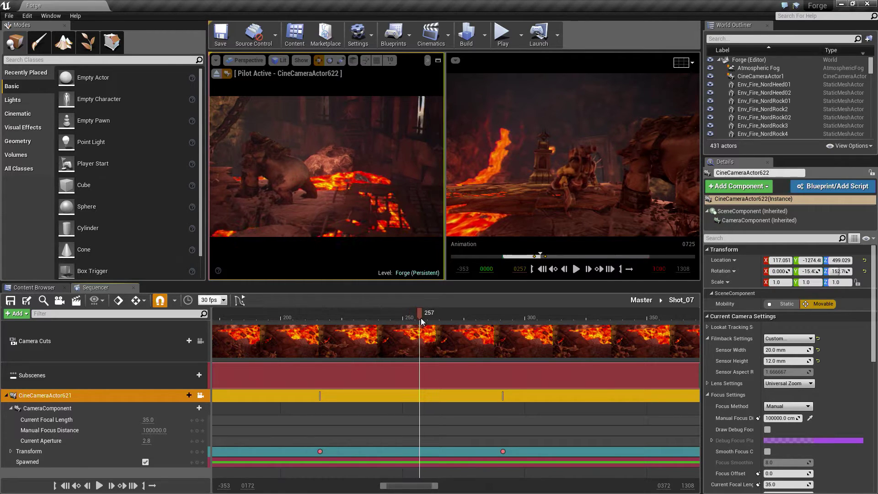
{"action": "right_click_drag", "start_coordinate": [365, 153], "coordinate": [363, 153]}
{"action": "key", "text": "a"}
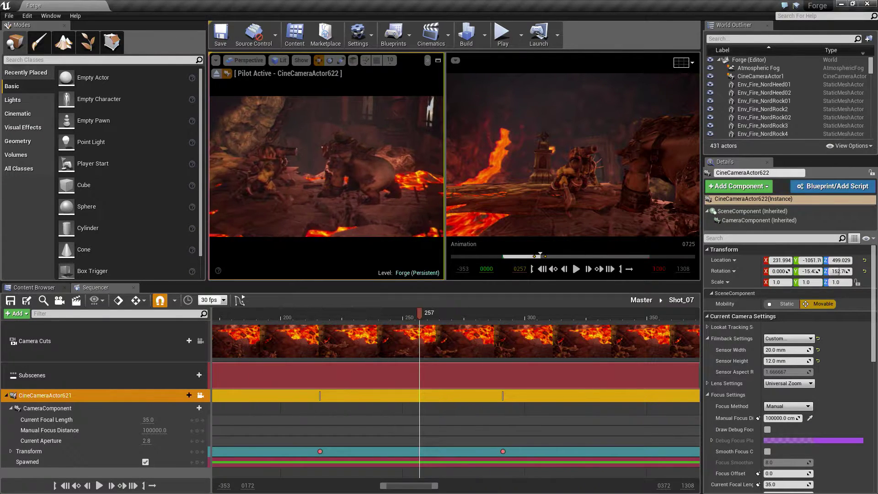
{"action": "middle_click_drag", "start_coordinate": [320, 153], "coordinate": [312, 152]}
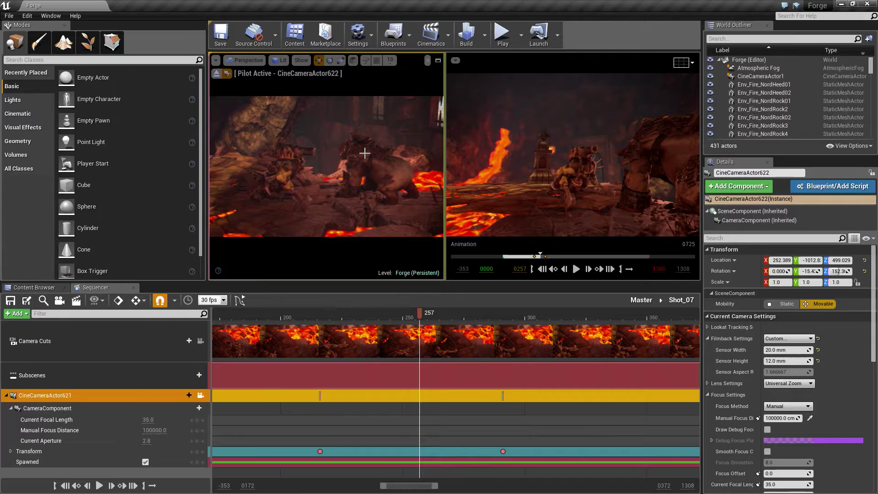
- Play back Shot_07's camera move from frame 217 past the last key and review the framing at frame 291
{"action": "left_click_drag", "start_coordinate": [423, 315], "coordinate": [323, 319]}
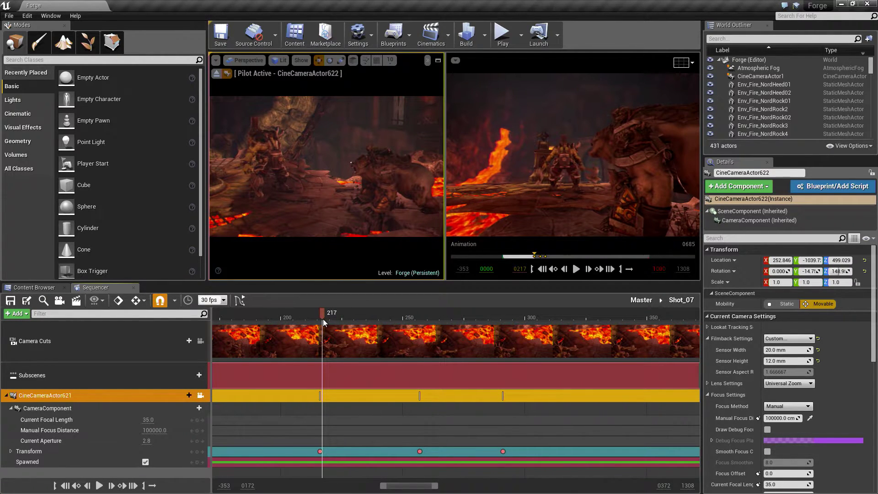
{"action": "key", "text": "space"}
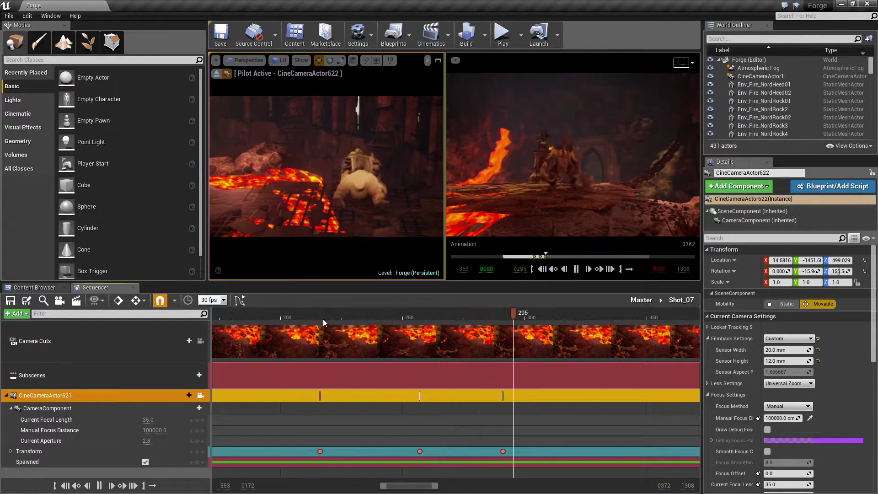
{"action": "key", "text": "space"}
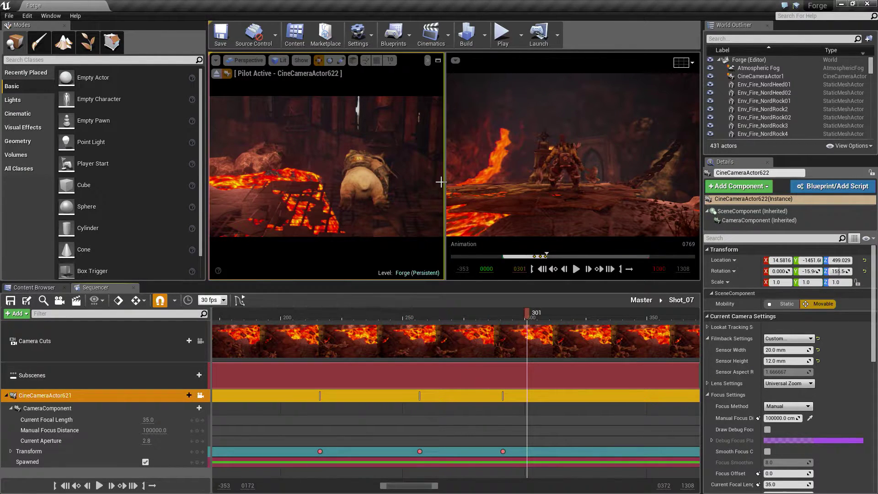
{"action": "left_click_drag", "start_coordinate": [527, 315], "coordinate": [503, 334]}
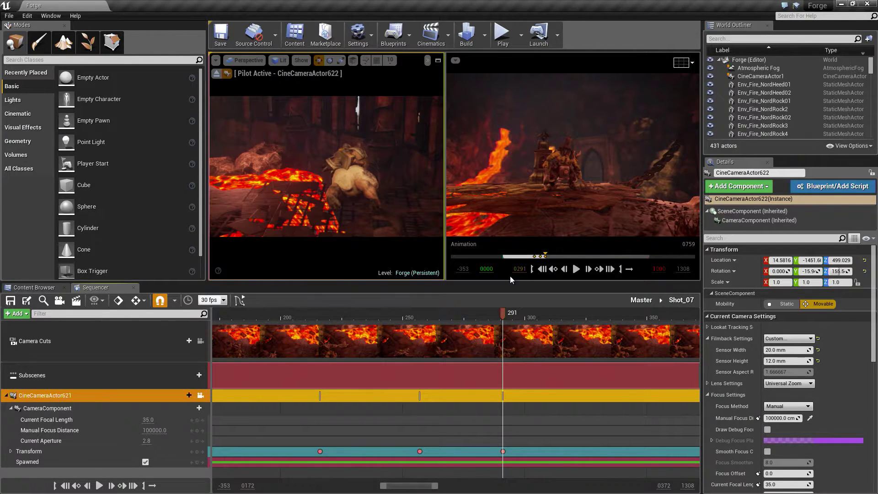
- Return to the Master sequence and scrub through Shot_07 to a cut point at frame 757
{"action": "left_click", "coordinate": [642, 300]}
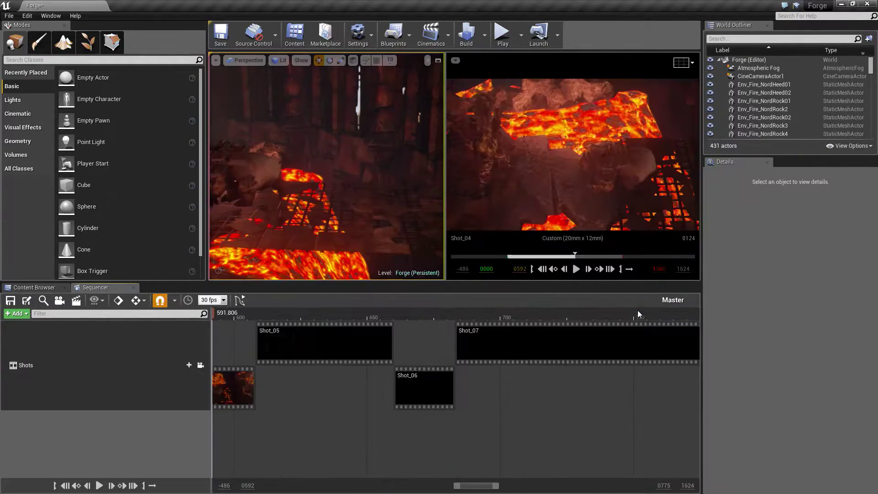
{"action": "right_click_drag", "start_coordinate": [608, 348], "coordinate": [466, 355]}
{"action": "scroll", "coordinate": [530, 367], "scroll_direction": "down", "scroll_amount": 5, "text": "ctrl"}
{"action": "right_click_drag", "start_coordinate": [520, 369], "coordinate": [417, 377]}
{"action": "left_click", "coordinate": [351, 315]}
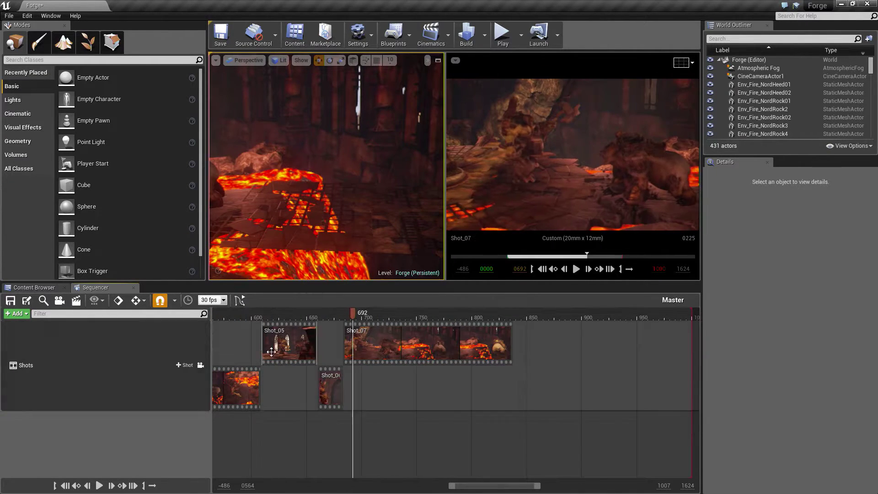
{"action": "left_click_drag", "start_coordinate": [353, 314], "coordinate": [424, 325]}
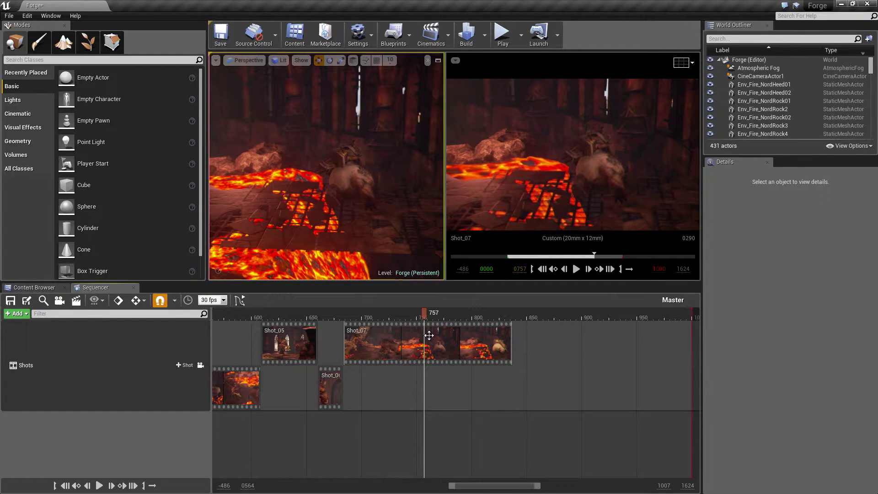
- Duplicate Shot_07 as Shot_08 in the Cinematics folder and place the copy directly beneath Shot_07 on the Shots track
{"action": "right_click", "coordinate": [429, 335]}
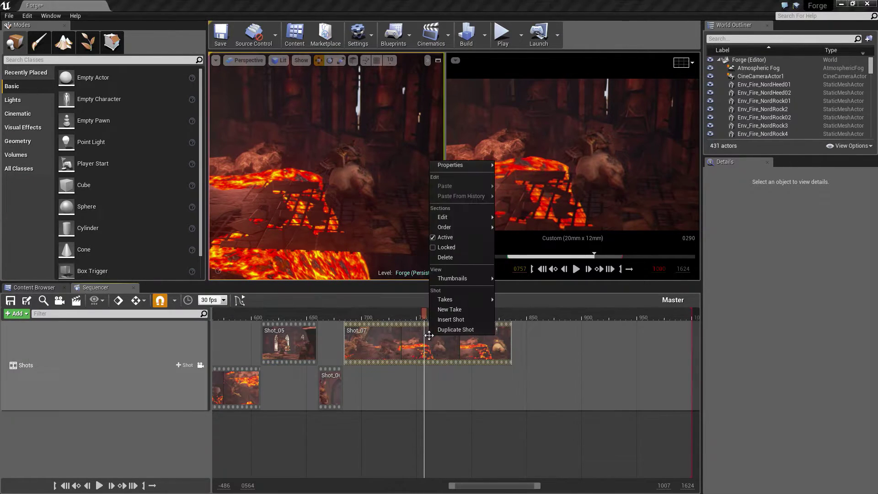
{"action": "left_click", "coordinate": [455, 329]}
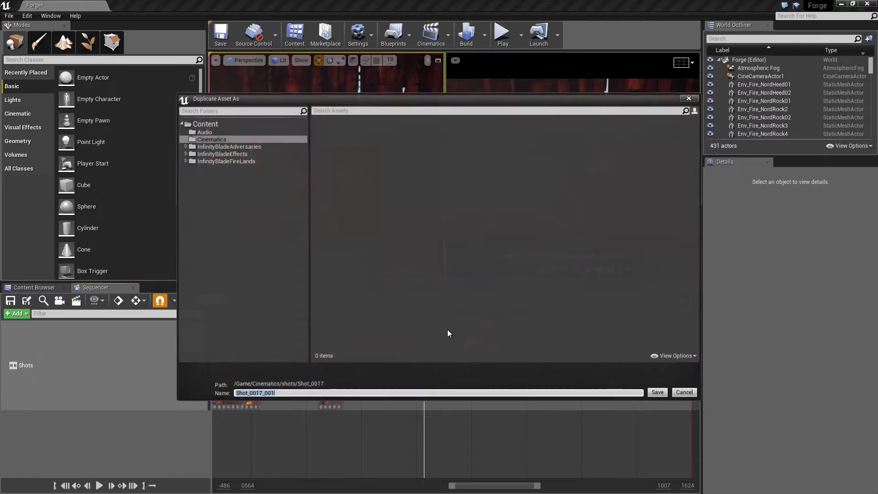
{"action": "left_click", "coordinate": [213, 138]}
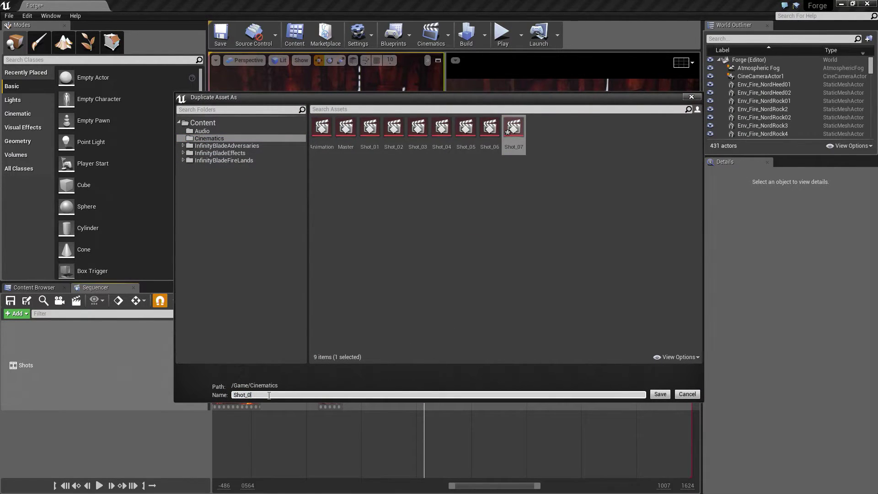
{"action": "type", "text": "8"}
{"action": "key", "text": "Return"}
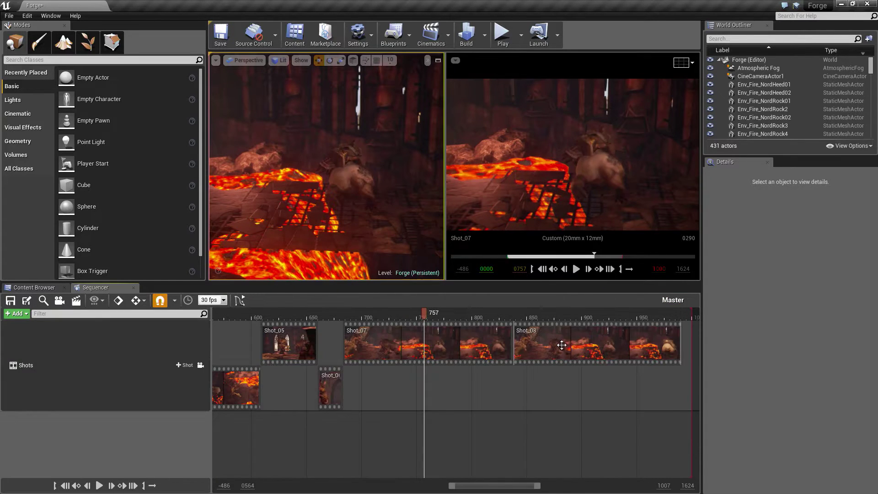
{"action": "left_click_drag", "start_coordinate": [562, 344], "coordinate": [391, 390]}
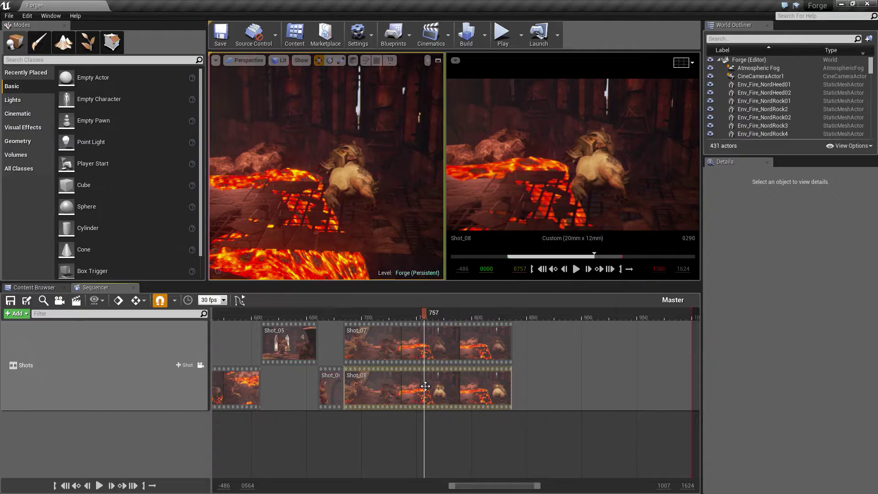
- Trim the start of Shot_08 and the end of Shot_07 to frame 757 so the two shots meet there
{"action": "double_click", "coordinate": [426, 386]}
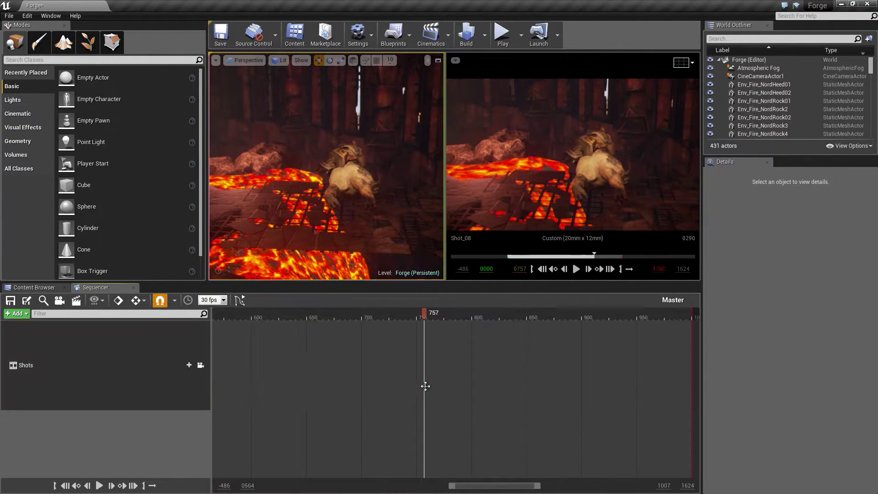
{"action": "left_click", "coordinate": [435, 335]}
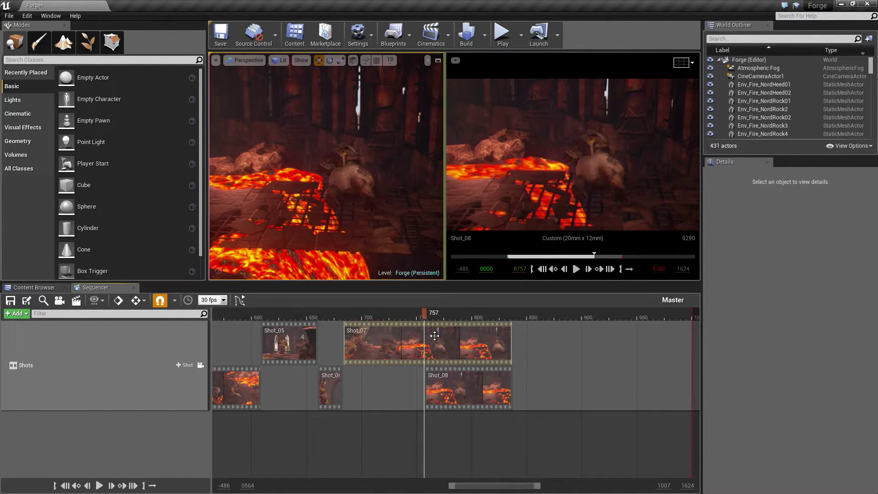
{"action": "key", "text": "period"}
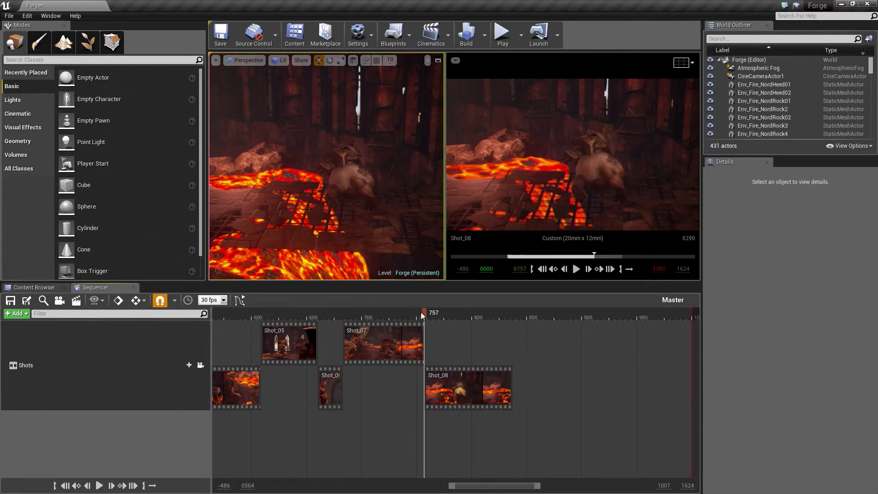
{"action": "mouse_move", "coordinate": [420, 312]}
{"action": "left_mouse_down"}
{"action": "mouse_move", "coordinate": [374, 312]}
{"action": "mouse_move", "coordinate": [425, 319]}
{"action": "left_mouse_up"}
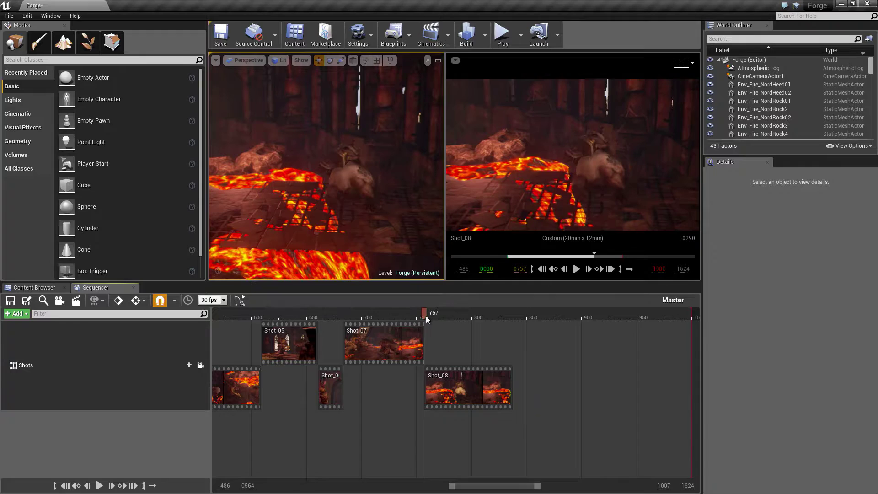
- Open Shot_08, delete its camera cuts and CineCameraActor621, and create a new camera as the current camera cut
{"action": "double_click", "coordinate": [455, 388]}
{"action": "left_click", "coordinate": [117, 328]}
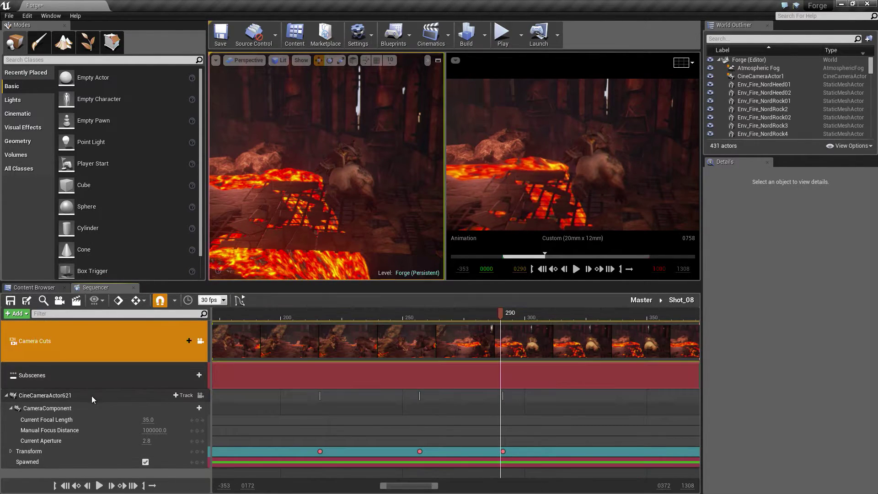
{"action": "left_click", "coordinate": [89, 396], "text": "ctrl"}
{"action": "key", "text": "Delete"}
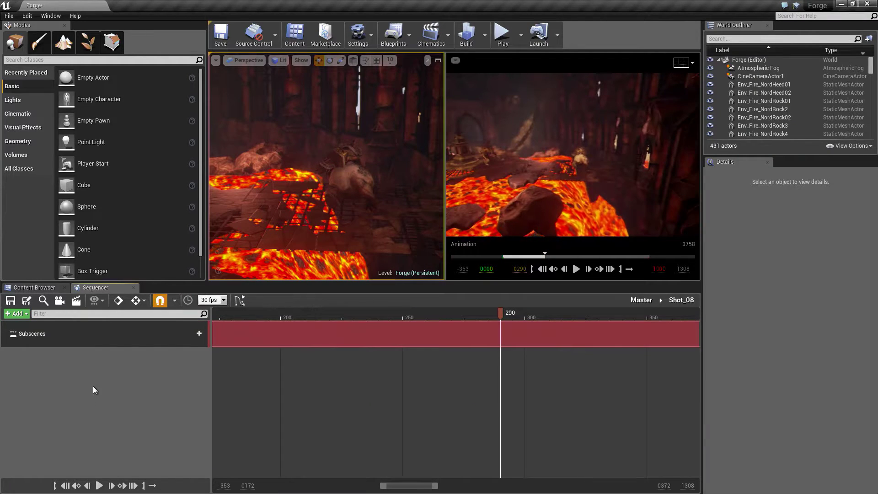
{"action": "left_click", "coordinate": [59, 301]}
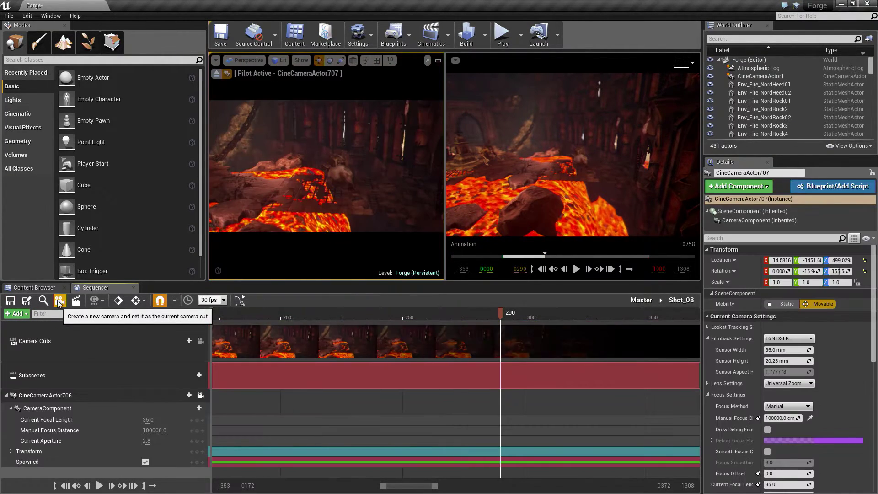
- Set the new camera's filmback to a 20 mm sensor width and 12 mm sensor height, and save
{"action": "left_click", "coordinate": [780, 350]}
{"action": "type", "text": "20"}
{"action": "key", "text": "Tab"}
{"action": "type", "text": "12"}
{"action": "key", "text": "Return"}
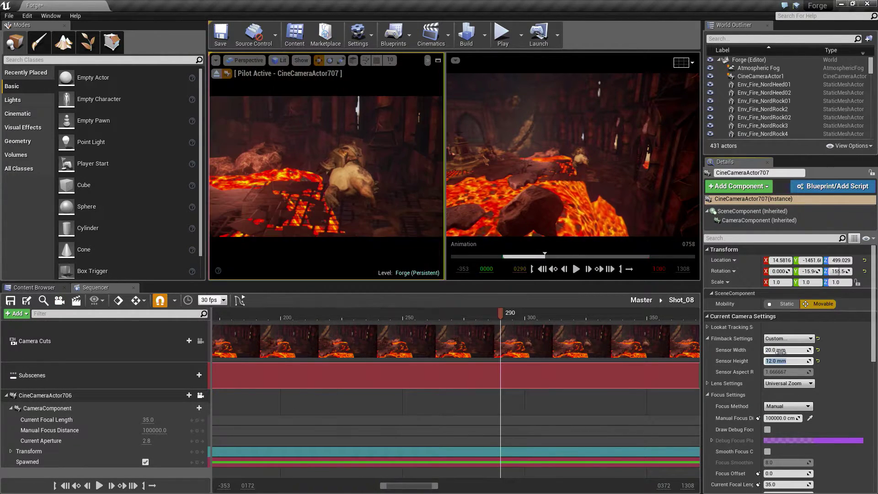
{"action": "key", "text": "ctrl+s"}
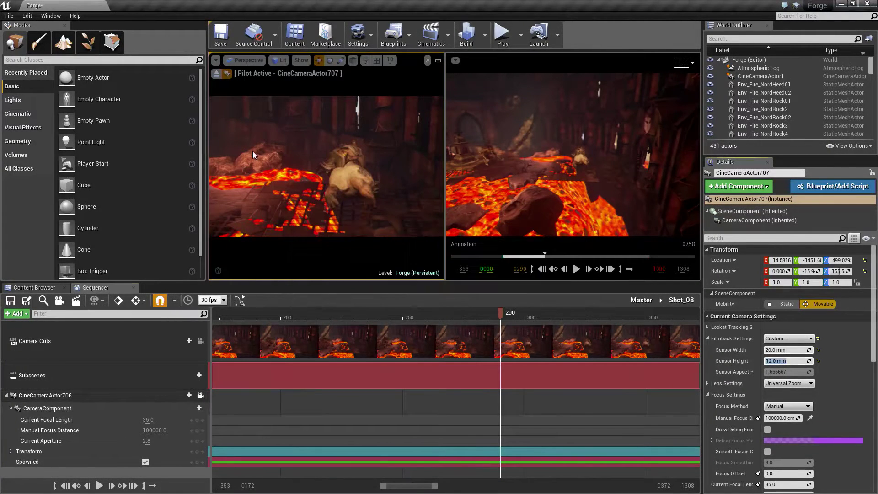
- Pilot the new camera to a low view facing the grunt with the lava falls behind, and key its transform at frame 290
{"action": "left_click", "coordinate": [202, 395]}
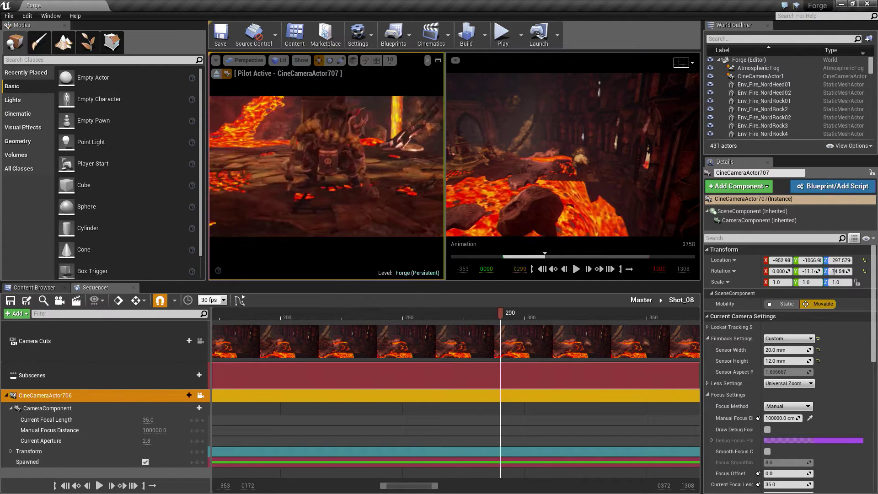
{"action": "key", "text": "w"}
{"action": "mouse_move", "coordinate": [326, 166]}
{"action": "right_mouse_down"}
{"action": "mouse_move", "coordinate": [312, 140]}
{"action": "mouse_move", "coordinate": [327, 166]}
{"action": "right_mouse_up"}
{"action": "key", "text": "s"}
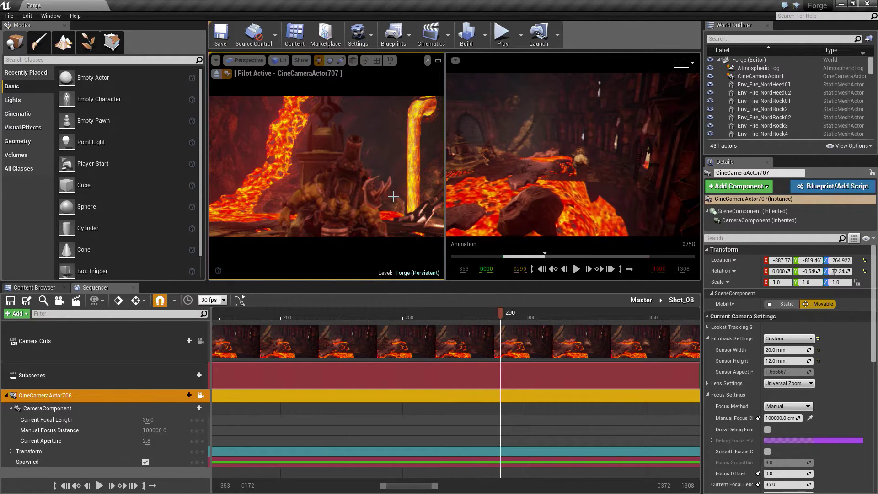
{"action": "key", "text": "s"}
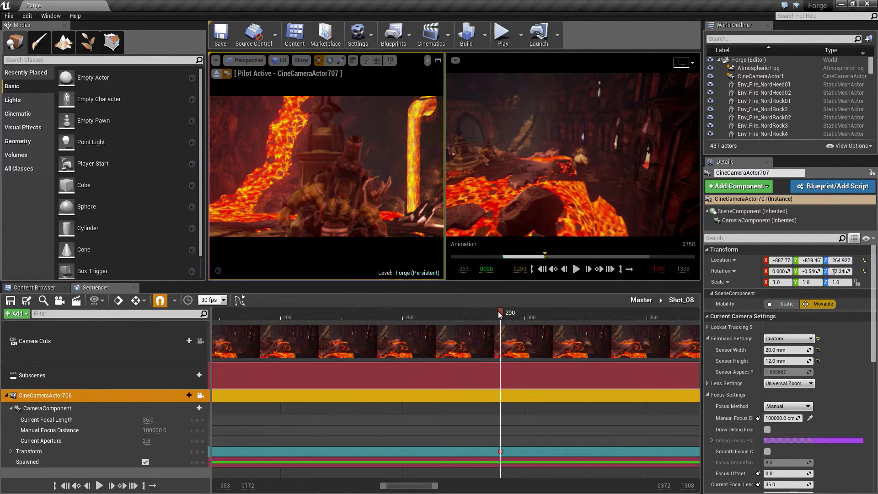
- Return to the Master sequence and check the cut from Shot_07 to Shot_08 around frame 757
{"action": "mouse_move", "coordinate": [498, 311]}
{"action": "left_mouse_down"}
{"action": "mouse_move", "coordinate": [435, 316]}
{"action": "mouse_move", "coordinate": [493, 320]}
{"action": "left_mouse_up"}
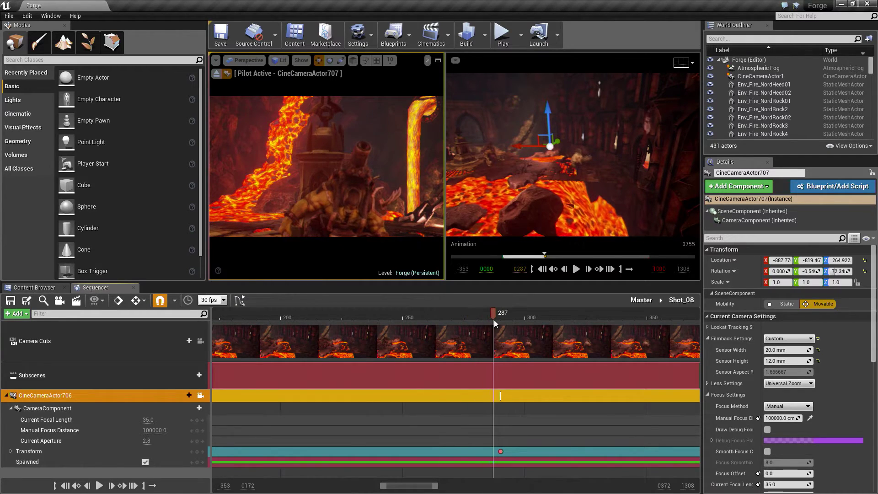
{"action": "left_click", "coordinate": [641, 301]}
{"action": "left_click", "coordinate": [384, 314]}
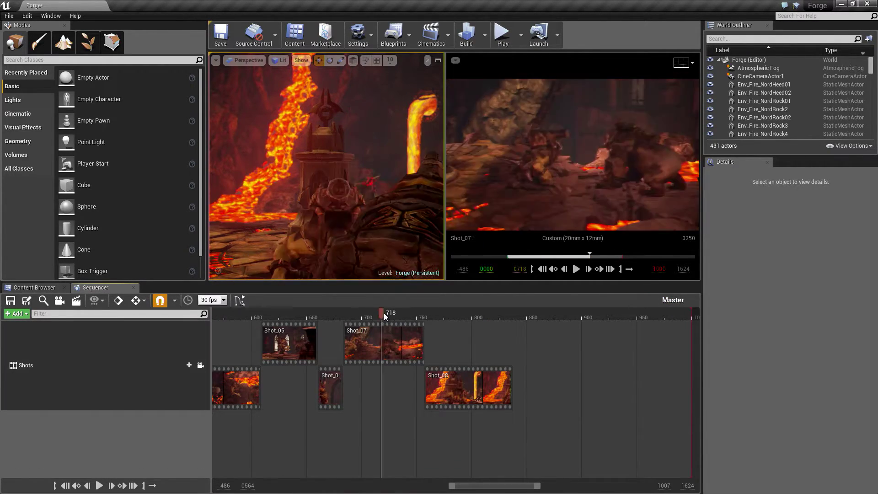
{"action": "left_click_drag", "start_coordinate": [384, 314], "coordinate": [428, 314]}
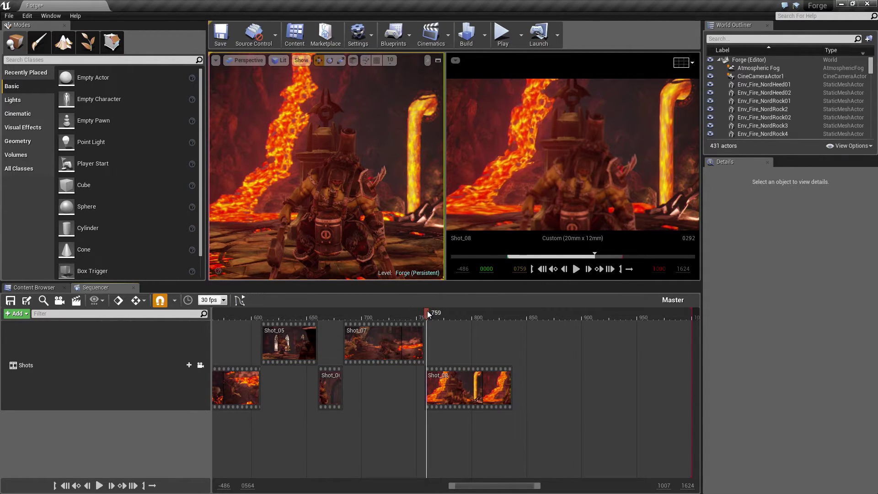
{"action": "key", "text": "Left"}
{"action": "key", "text": "Left"}
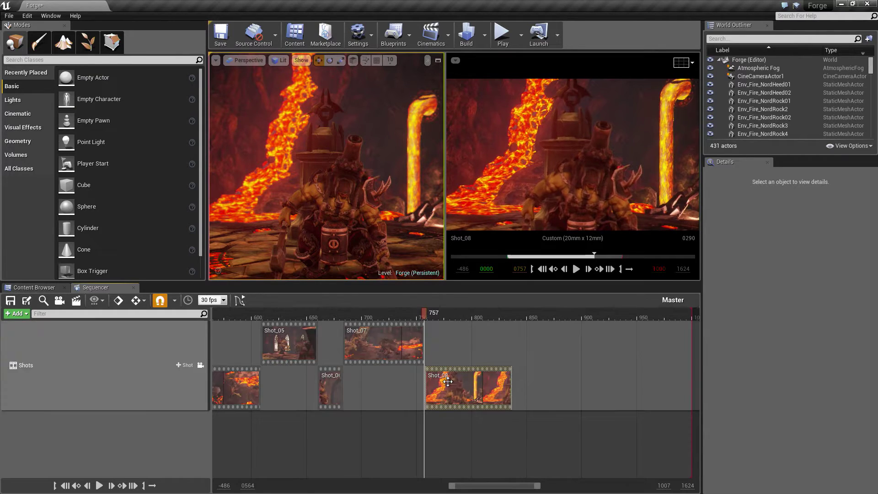
- Open Shot_08, sample its camera's manual focus distance from the grunt, and key that distance at frame 290
{"action": "double_click", "coordinate": [451, 382]}
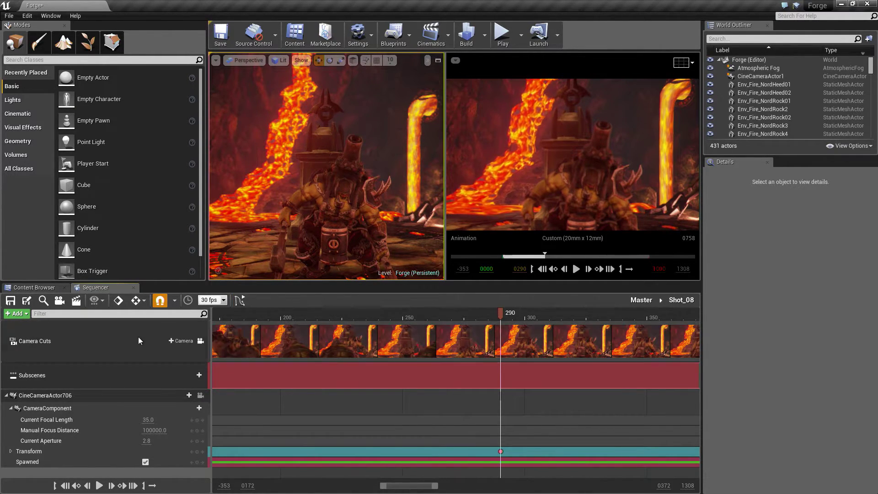
{"action": "left_click", "coordinate": [56, 397]}
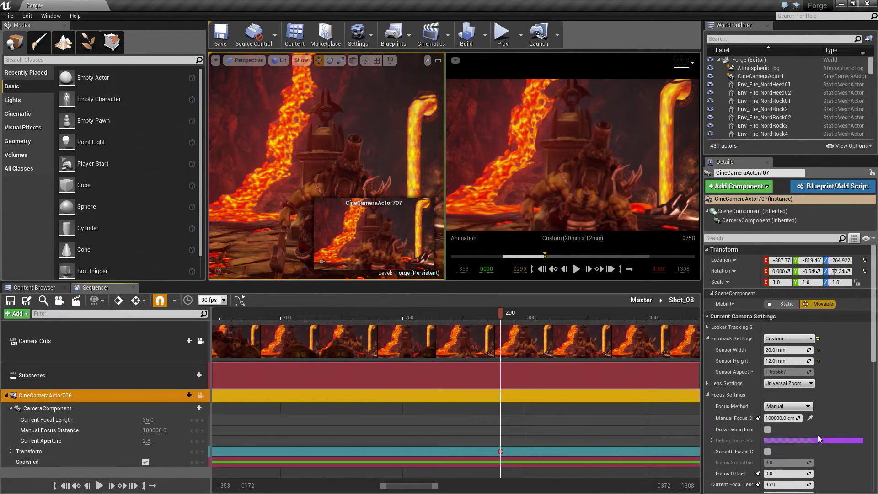
{"action": "left_click", "coordinate": [339, 185]}
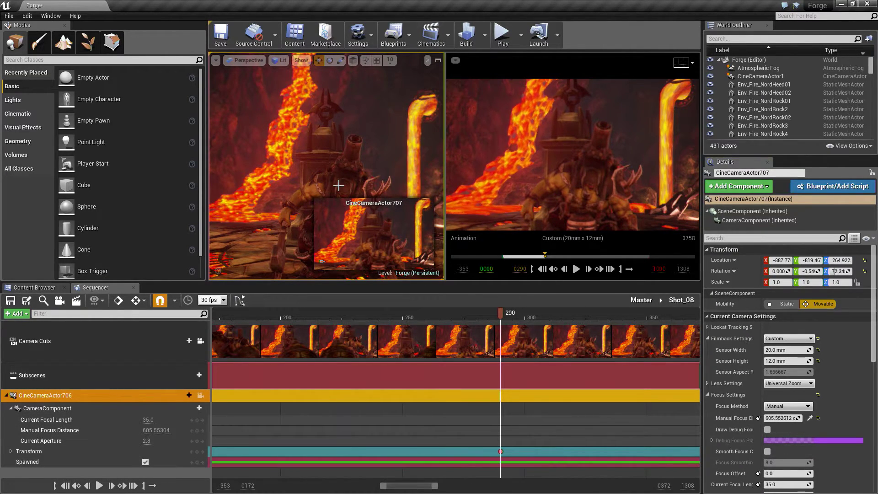
{"action": "left_click", "coordinate": [758, 418]}
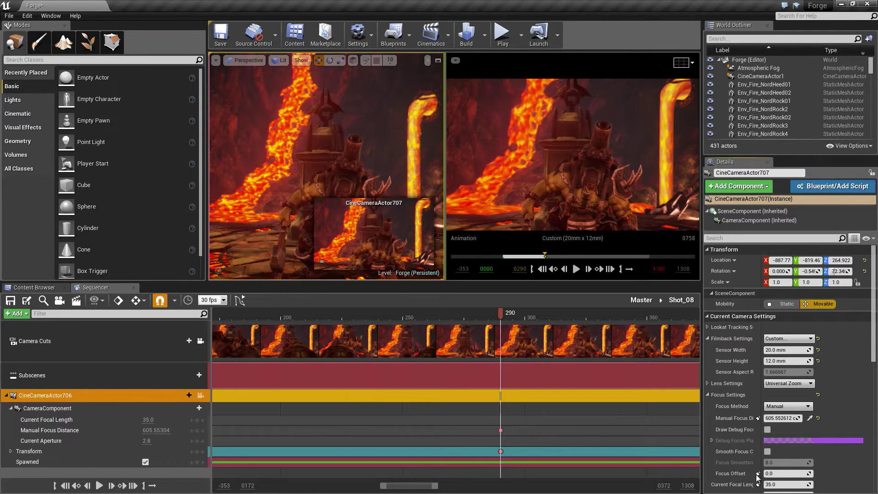
- At frame 468, pilot Shot_08's camera straight back through the gate until the whole archway is framed, and key its transform
{"action": "left_click_drag", "start_coordinate": [505, 314], "coordinate": [583, 314]}
{"action": "scroll", "coordinate": [641, 361], "scroll_direction": "down", "scroll_amount": 5}
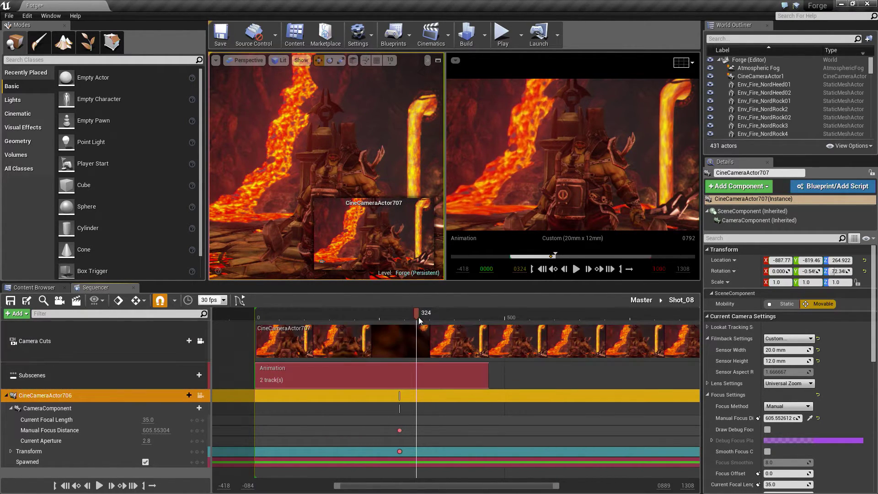
{"action": "left_click_drag", "start_coordinate": [417, 317], "coordinate": [489, 315]}
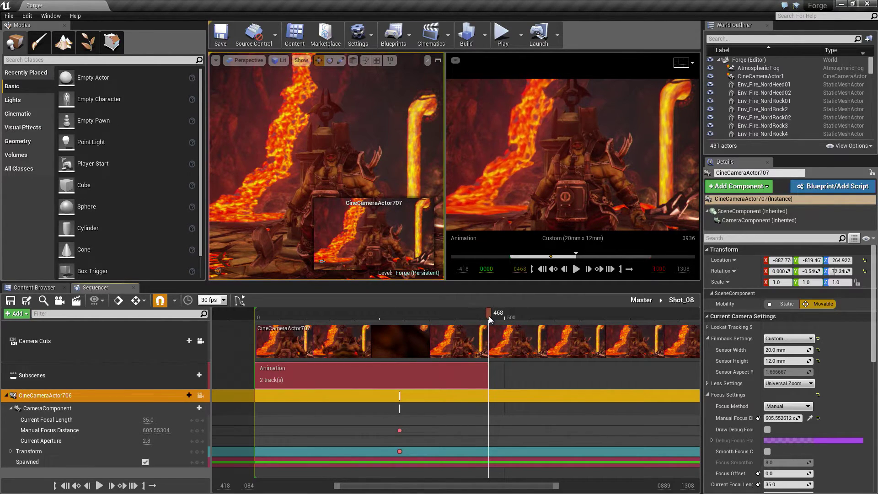
{"action": "left_click", "coordinate": [200, 396]}
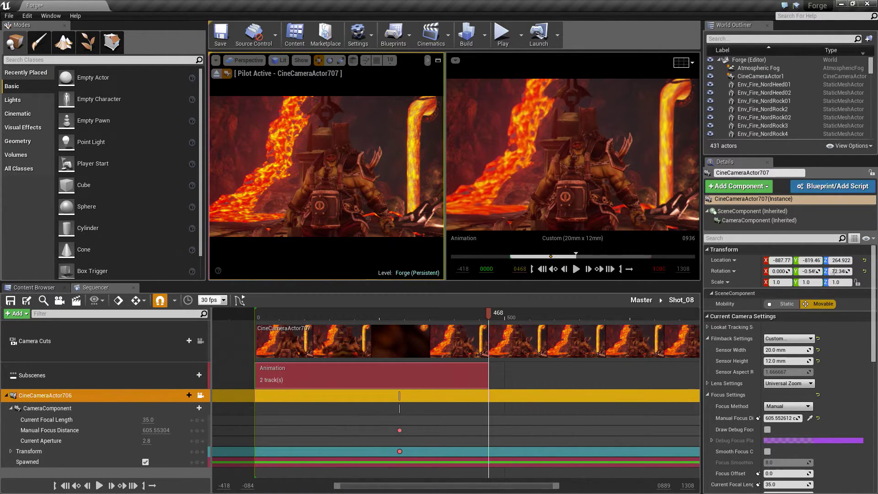
{"action": "key", "text": "s"}
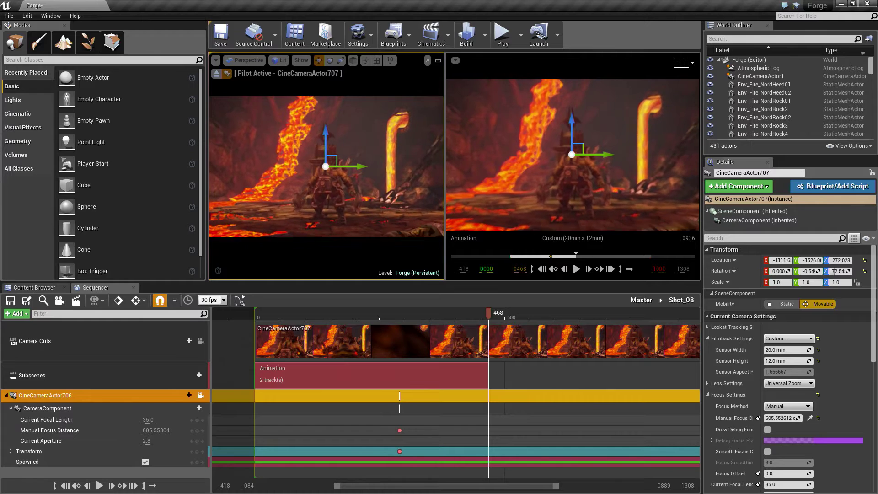
{"action": "key", "text": "Down"}
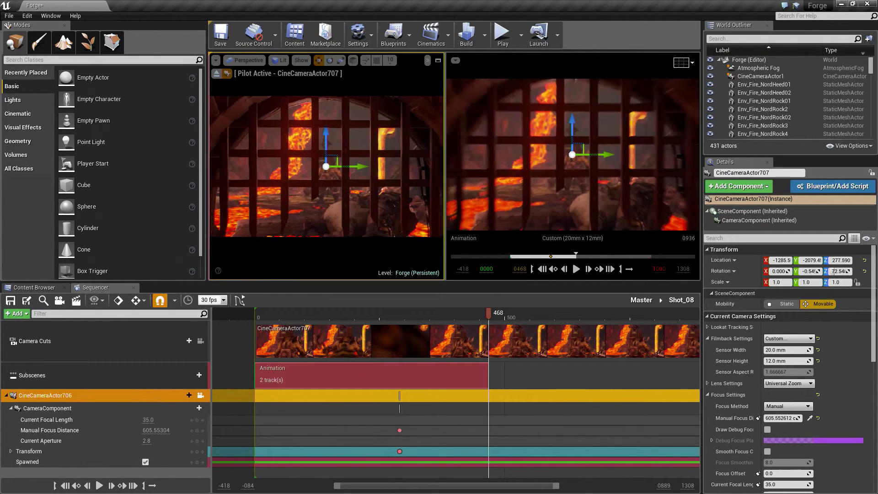
{"action": "key", "text": "Down"}
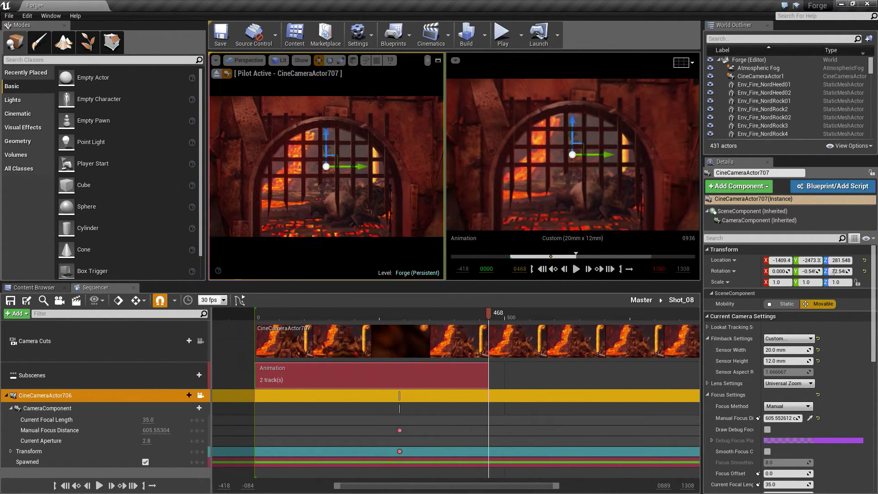
{"action": "key", "text": "Down"}
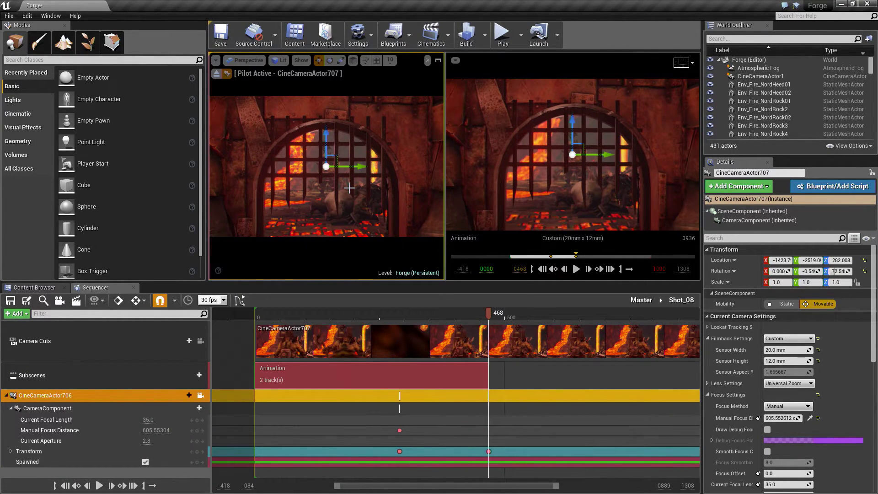
- Play Shot_08 from frame 290 to review the camera pull-back through the gate
{"action": "left_click_drag", "start_coordinate": [487, 314], "coordinate": [400, 314]}
{"action": "key", "text": "space"}
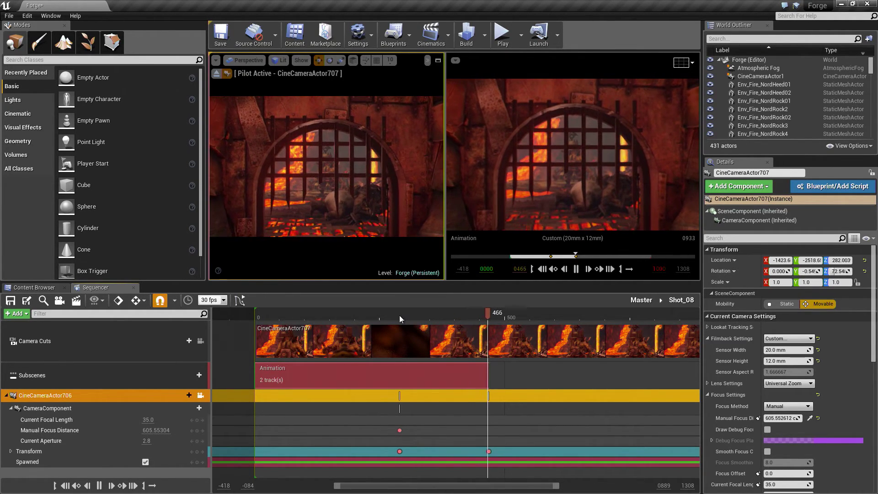
{"action": "key", "text": "space"}
- Return to the Master sequence and play the edit from around the start of Shot_06 past the end of Shot_08
{"action": "left_click", "coordinate": [641, 301]}
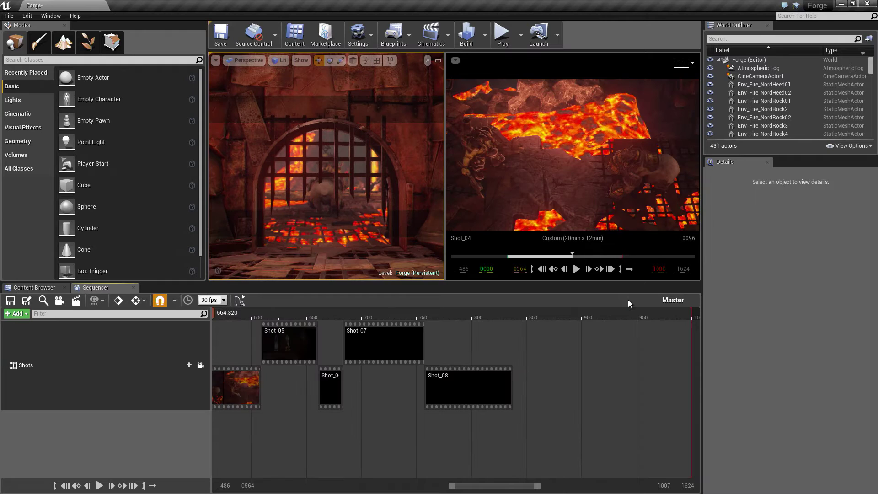
{"action": "scroll", "coordinate": [535, 384], "scroll_direction": "up", "scroll_amount": 2, "text": "ctrl"}
{"action": "left_click", "coordinate": [402, 315]}
{"action": "key", "text": "space"}
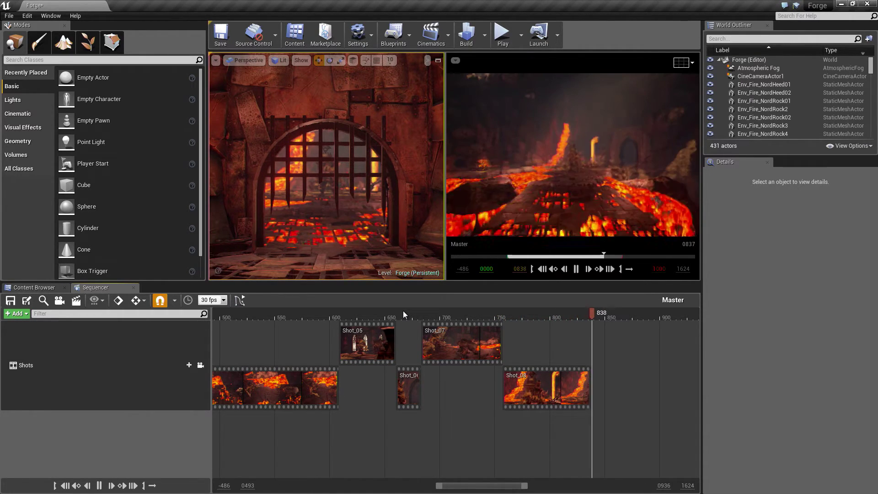
{"action": "key", "text": "space"}
- Extend the end of Shot_08 in the Master sequence to about frame 945 to include the camera pull-back
{"action": "right_click_drag", "start_coordinate": [611, 396], "coordinate": [522, 396]}
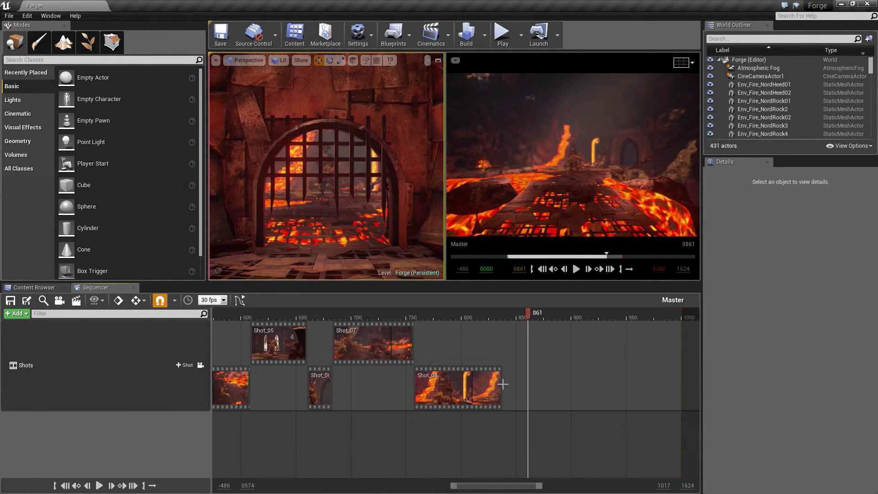
{"action": "left_click_drag", "start_coordinate": [501, 383], "coordinate": [595, 383]}
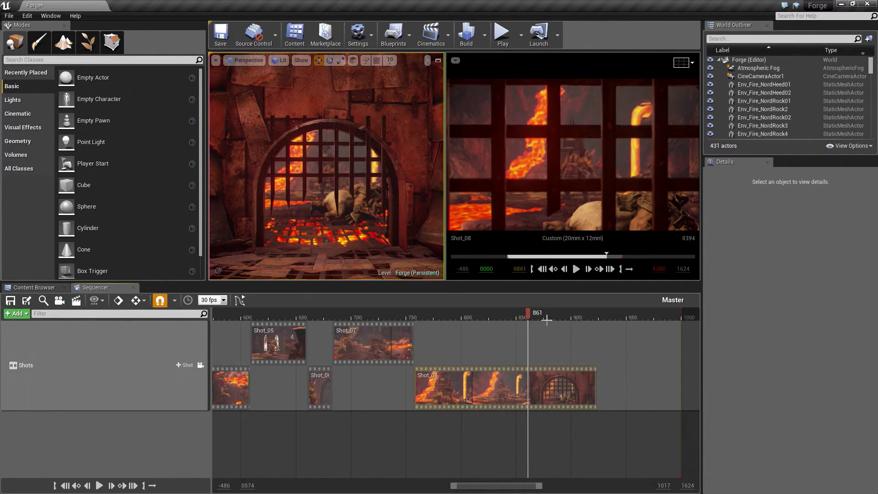
{"action": "left_click_drag", "start_coordinate": [529, 314], "coordinate": [608, 323]}
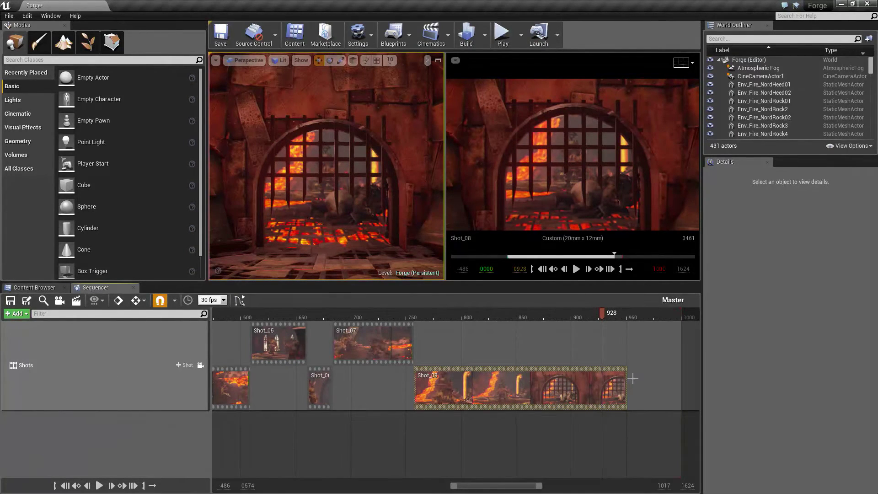
- Find the end of the pull-back around Master frame 934 and trim the end of Shot_08 to it
{"action": "key", "text": "Right"}
{"action": "key", "text": "Right"}
{"action": "key", "text": "Right"}
{"action": "key", "text": "Right"}
{"action": "key", "text": "Right"}
{"action": "key", "text": "Right"}
{"action": "key", "text": "Right"}
{"action": "key", "text": "Left"}
{"action": "key", "text": "Left"}
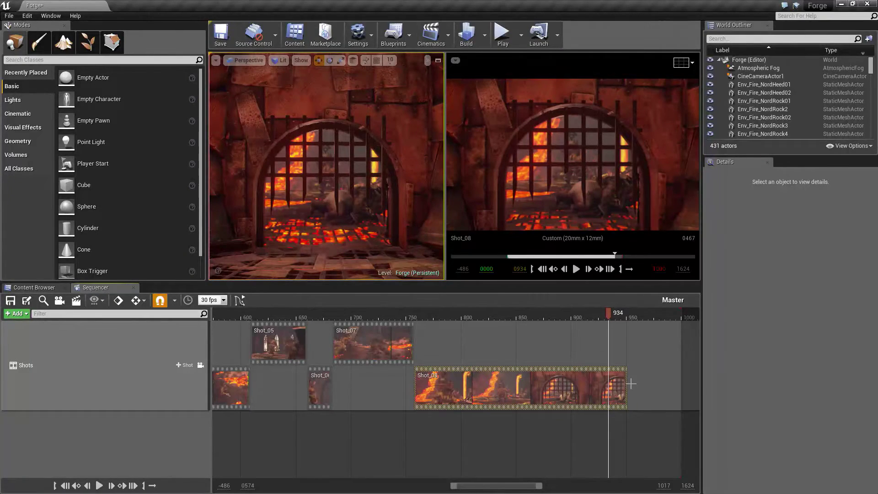
{"action": "scroll", "coordinate": [631, 383], "scroll_direction": "up", "scroll_amount": 6}
{"action": "left_click_drag", "start_coordinate": [684, 384], "coordinate": [608, 382]}
- Scrub the Master sequence back to frame 873 and list the placeable cinematic actors
{"action": "left_click_drag", "start_coordinate": [610, 314], "coordinate": [334, 326]}
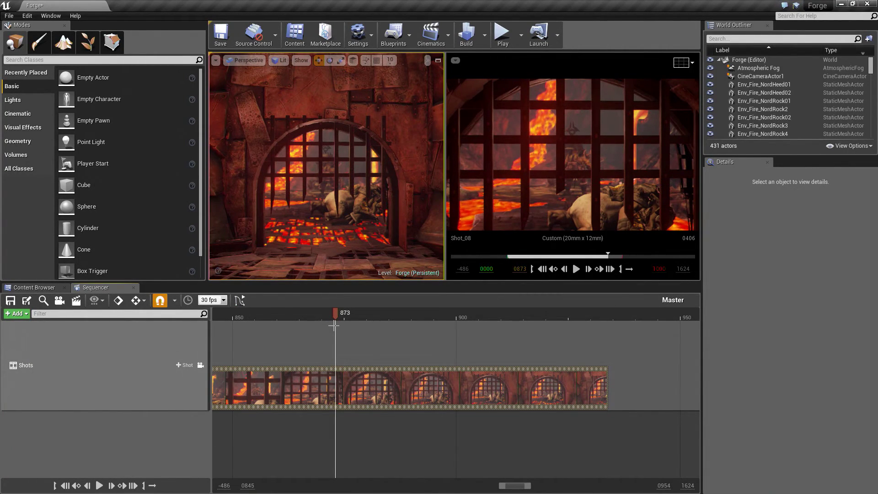
{"action": "left_click", "coordinate": [17, 114]}
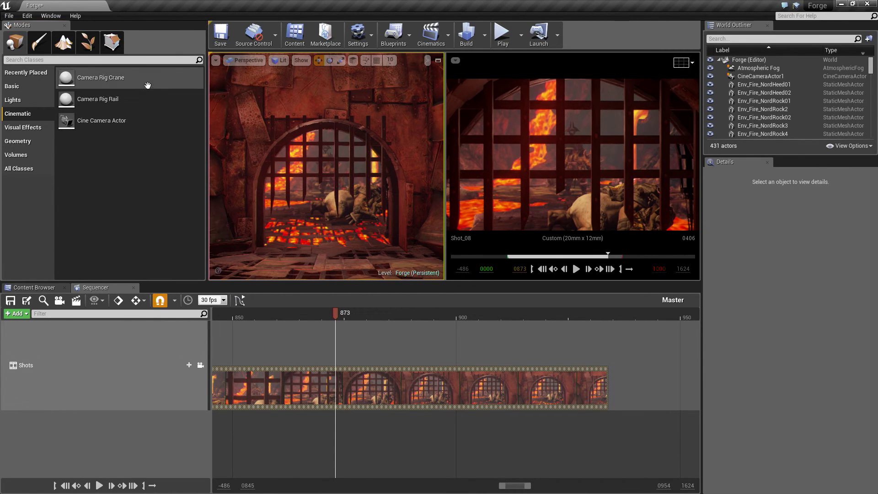